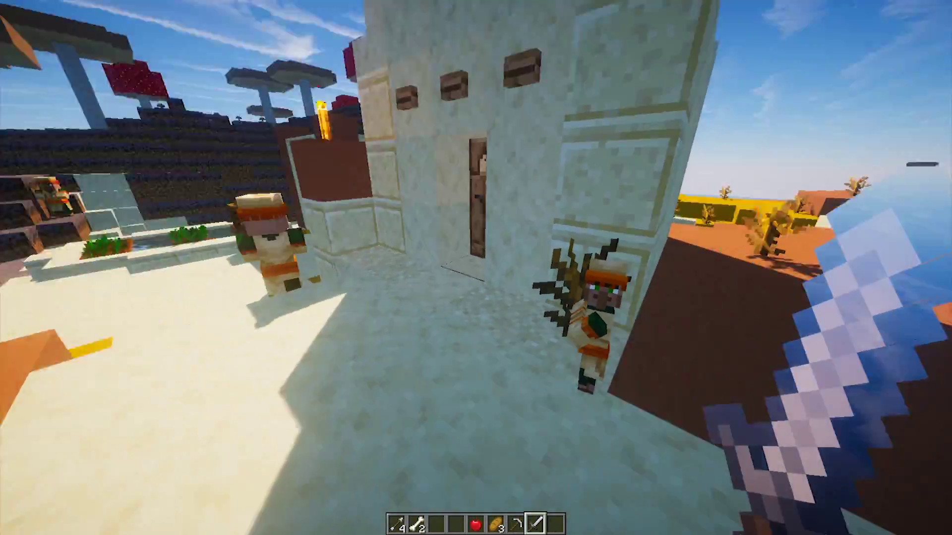
click(476, 268)
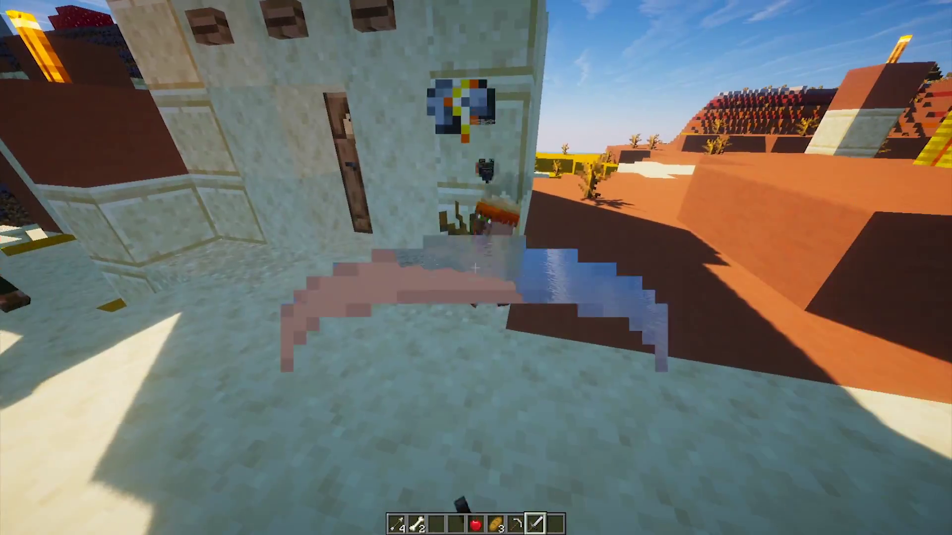
key(w)
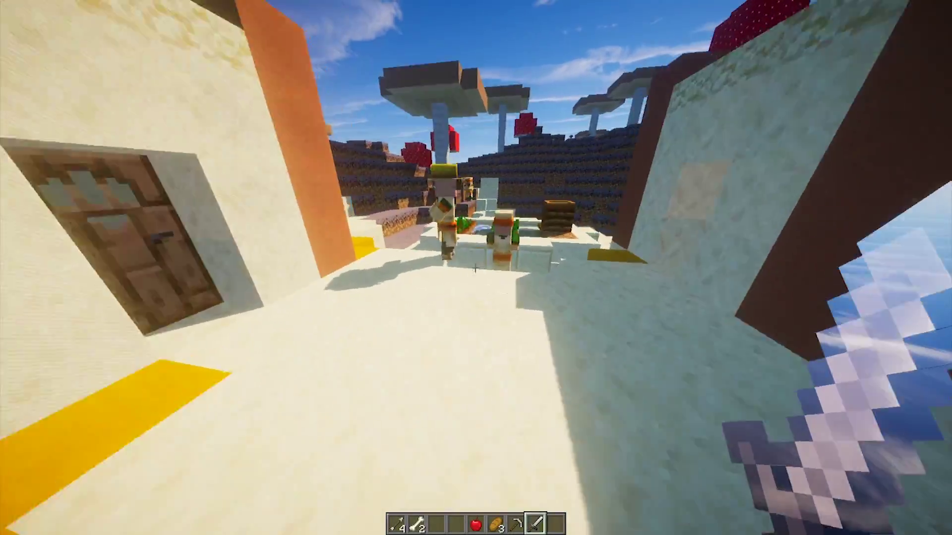
key(w)
click(476, 268)
click(476, 268)
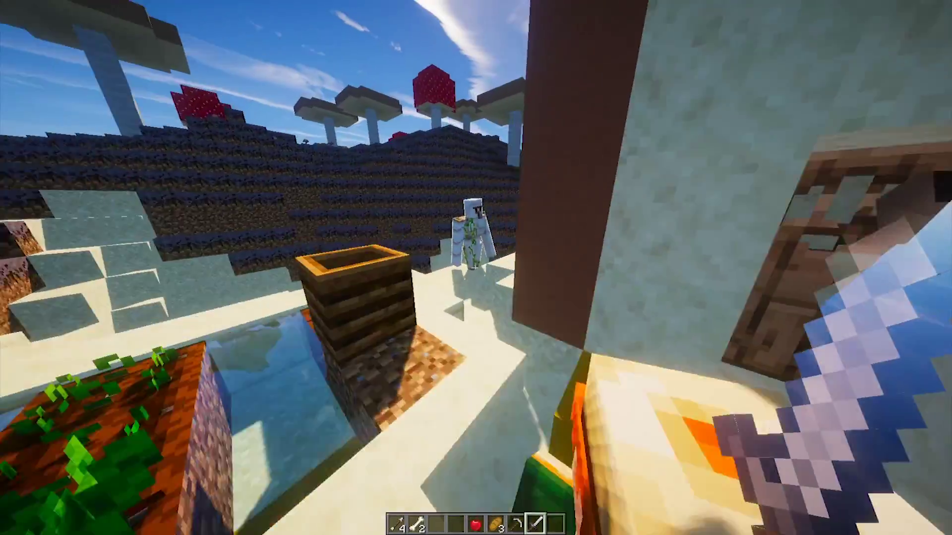
key(w)
click(476, 267)
click(476, 267)
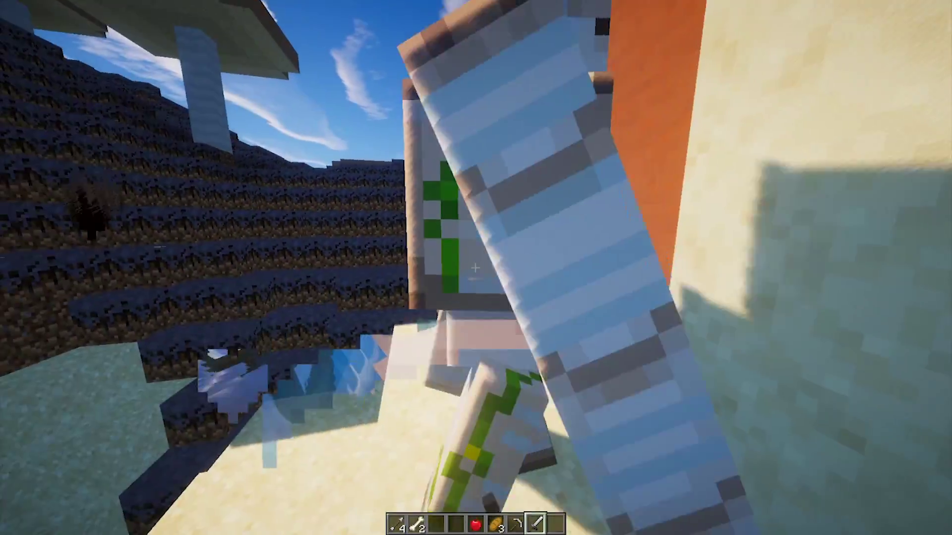
click(475, 267)
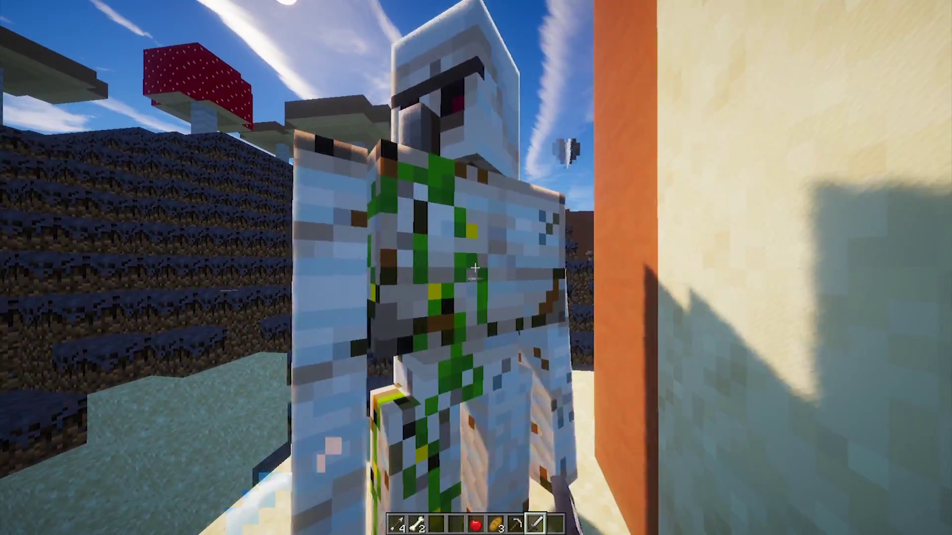
click(475, 268)
click(476, 267)
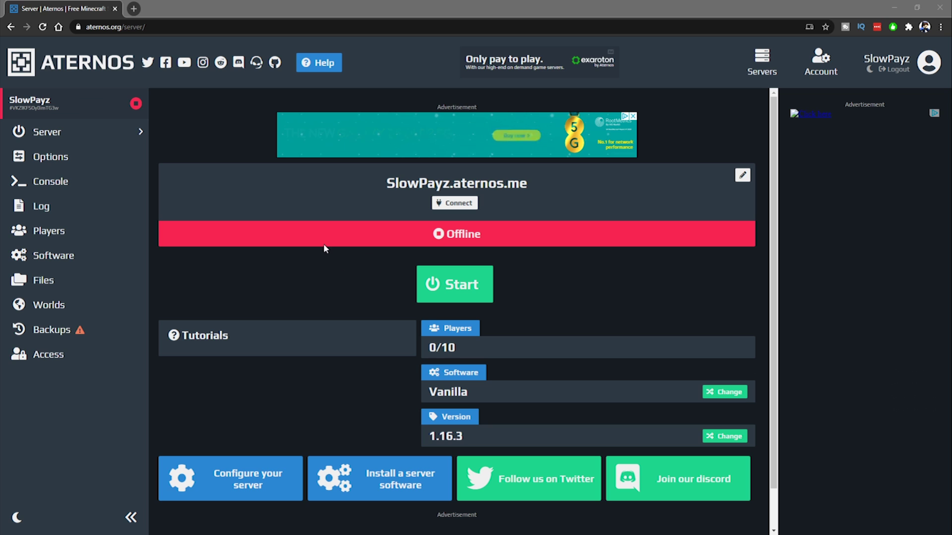
Examine the server overview for the server's address, status, player slots, software type and game version
drag(386, 184, 528, 184)
click(527, 187)
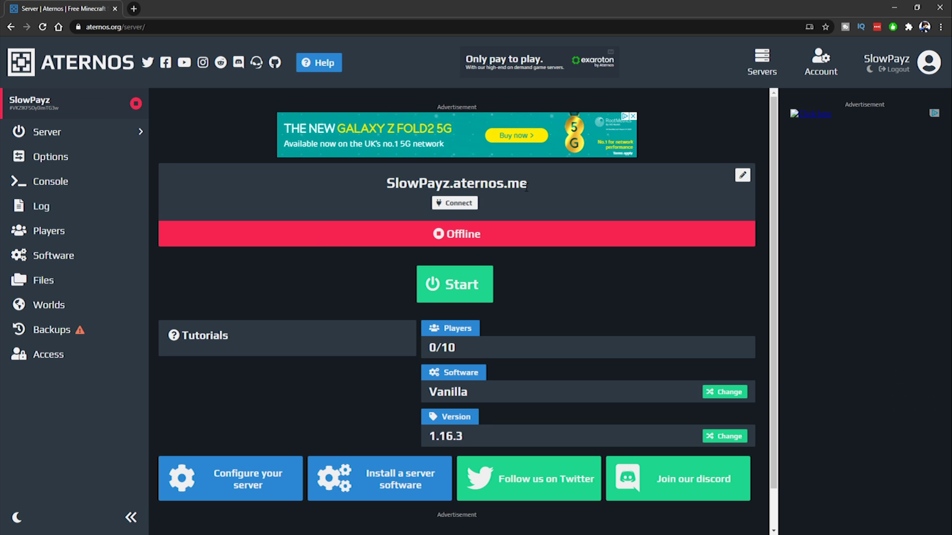
drag(527, 187, 395, 183)
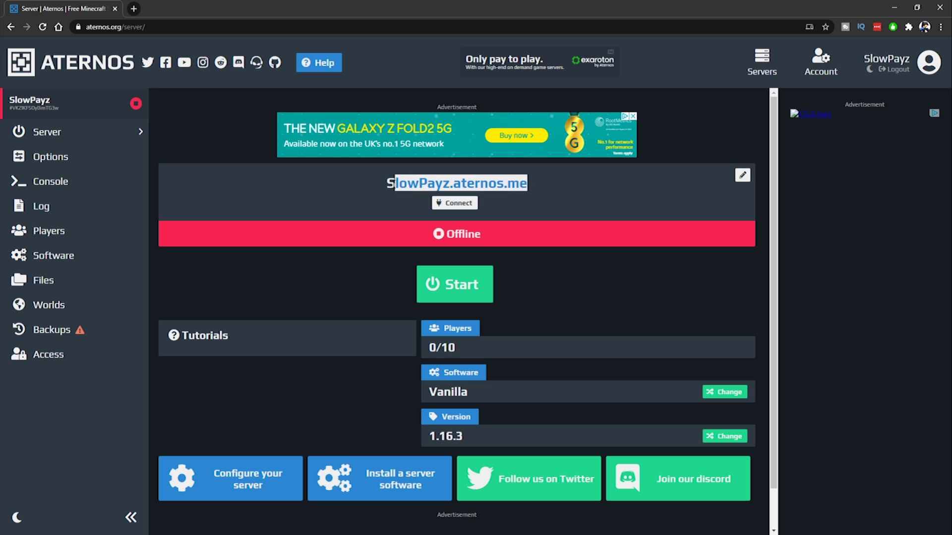
click(397, 185)
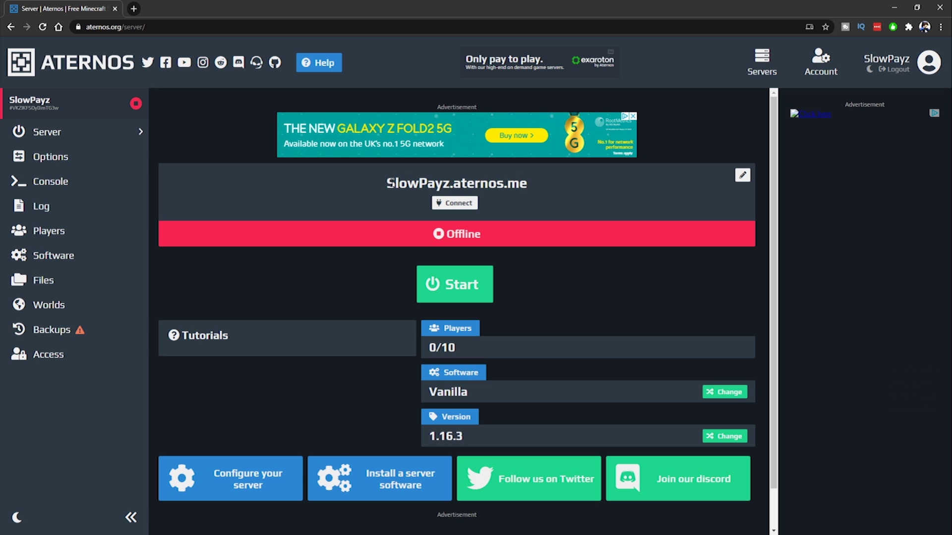
drag(382, 188, 527, 185)
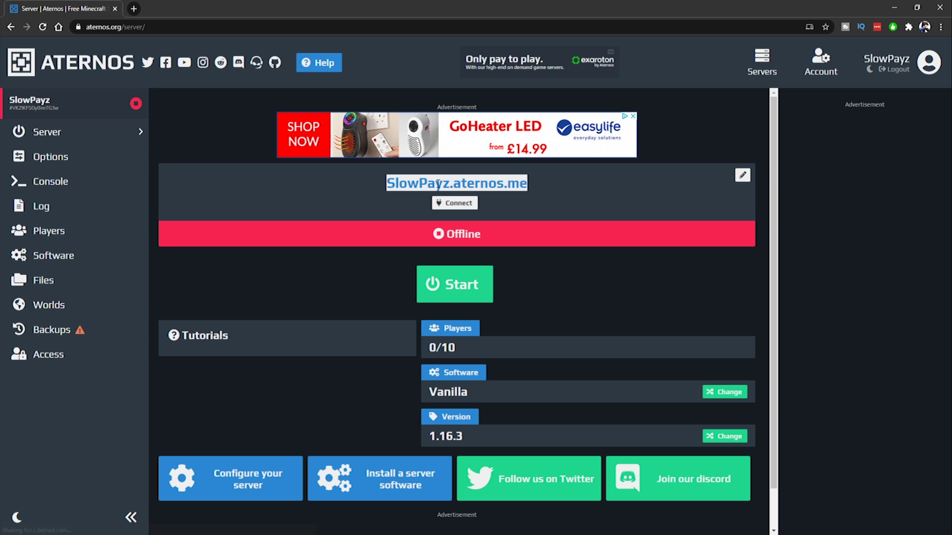
click(391, 185)
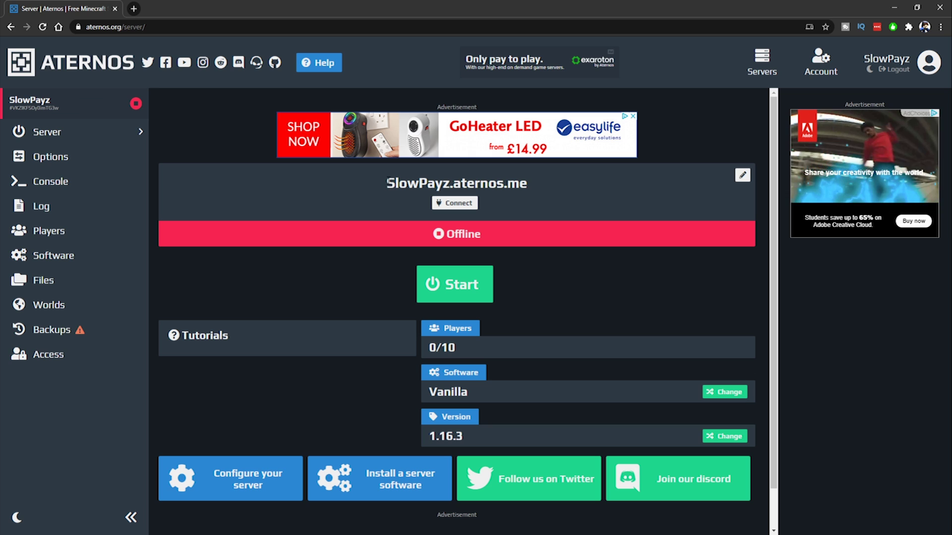
drag(386, 185, 450, 183)
click(452, 186)
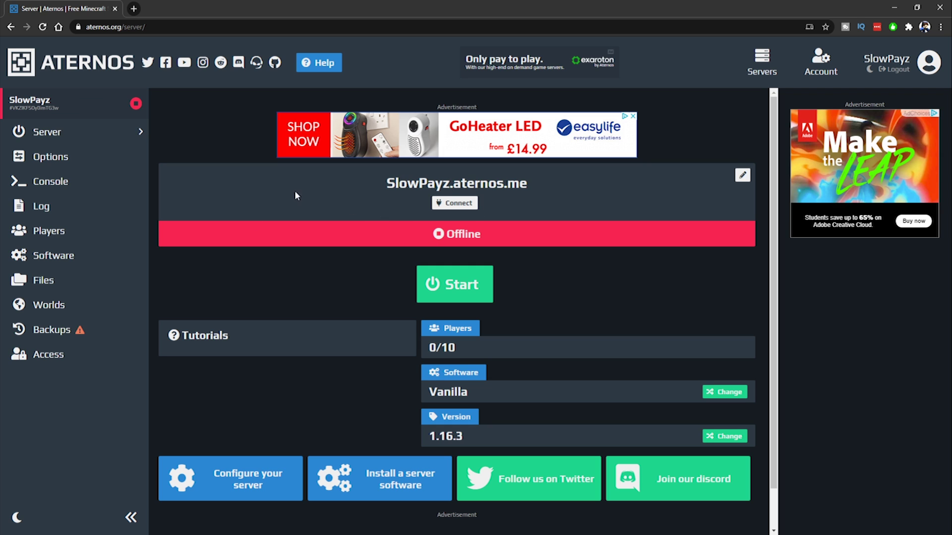
scroll(301, 264, down, 1)
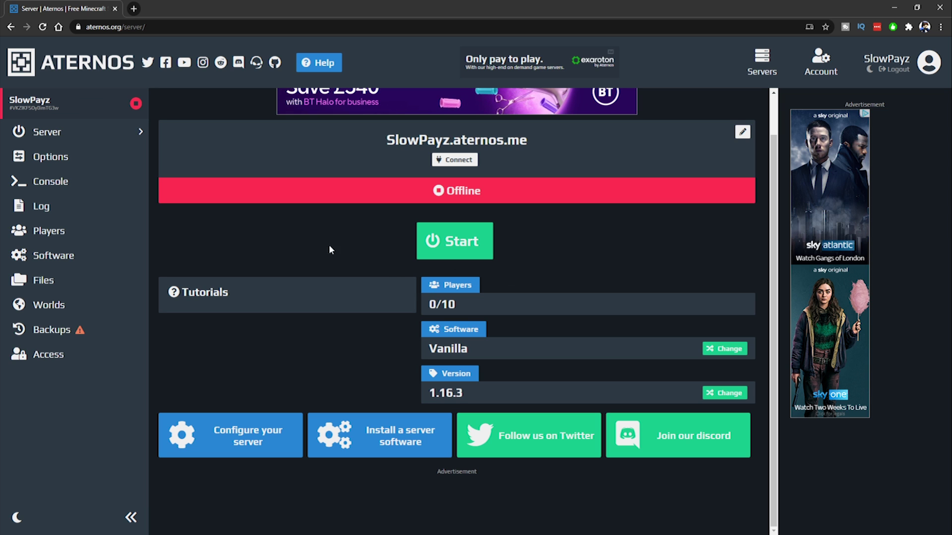
scroll(420, 266, up, 1)
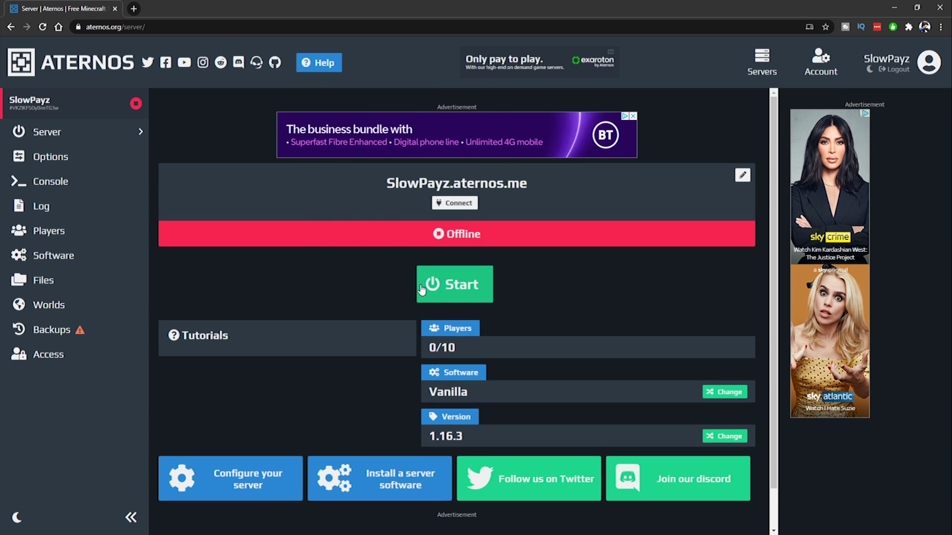
scroll(437, 285, down, 1)
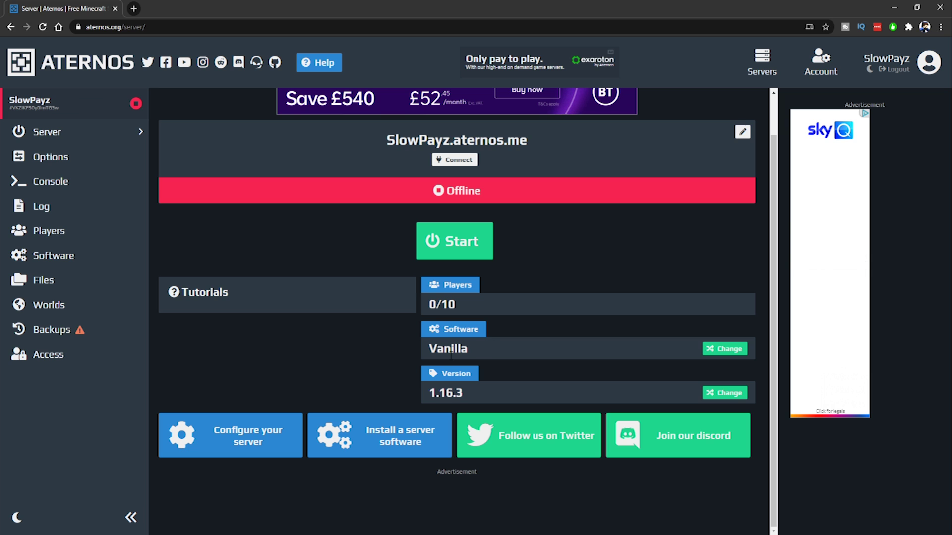
drag(429, 393, 469, 394)
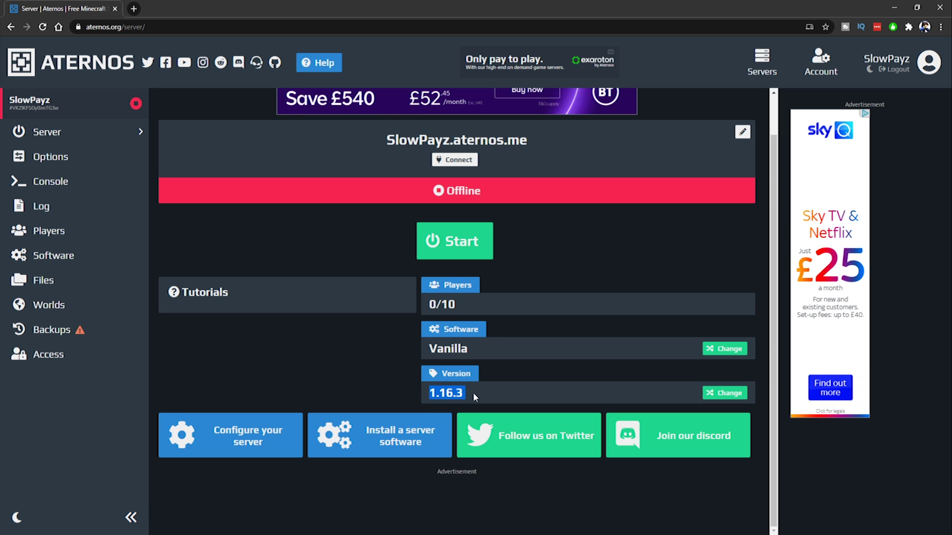
click(469, 397)
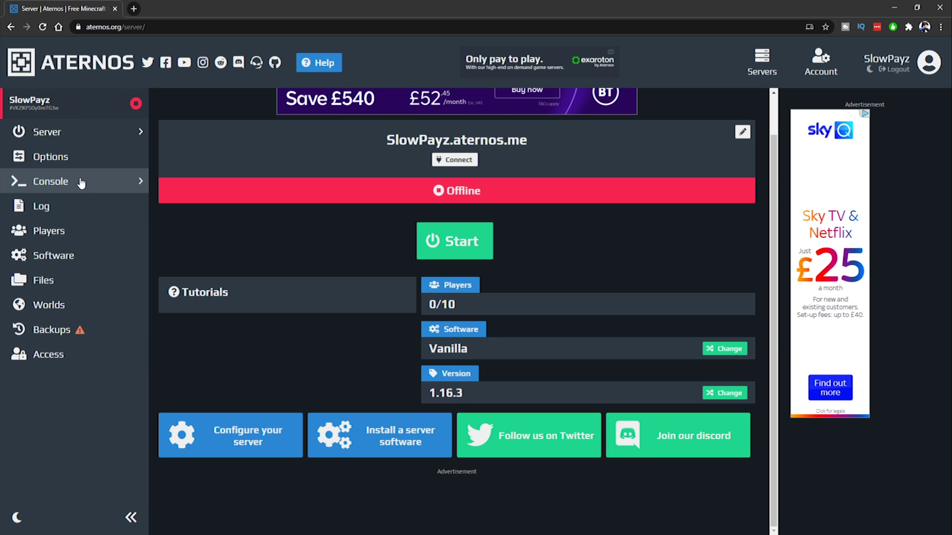
scroll(349, 297, up, 1)
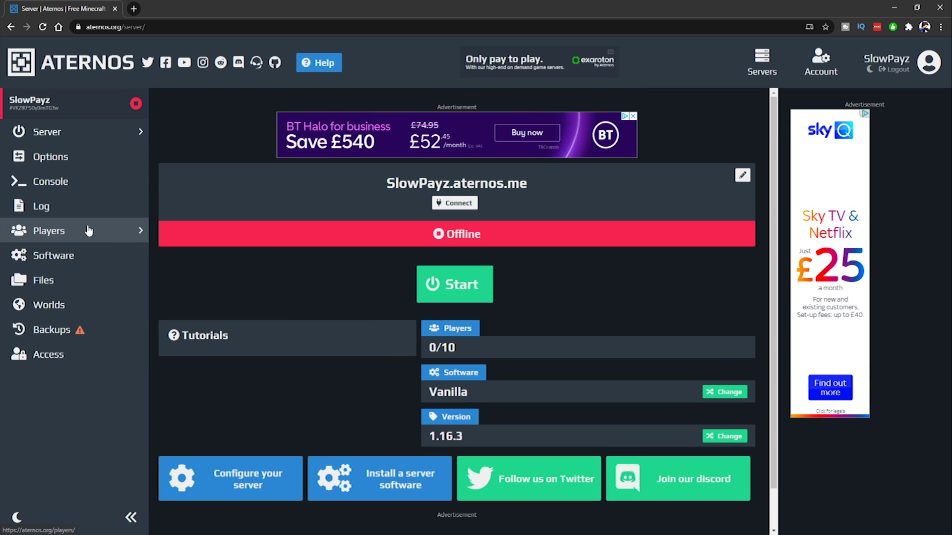
Open the server options and set the number of player slots to 20
click(98, 157)
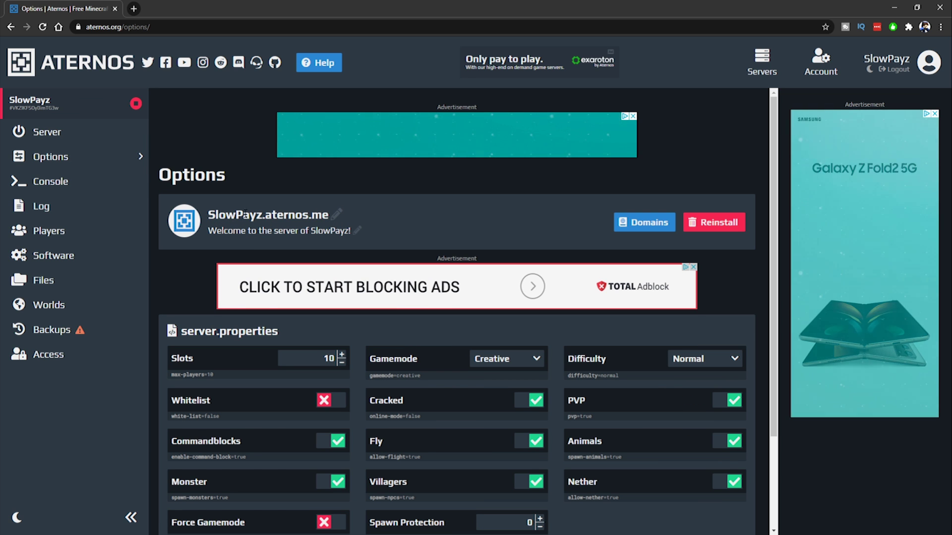
click(337, 216)
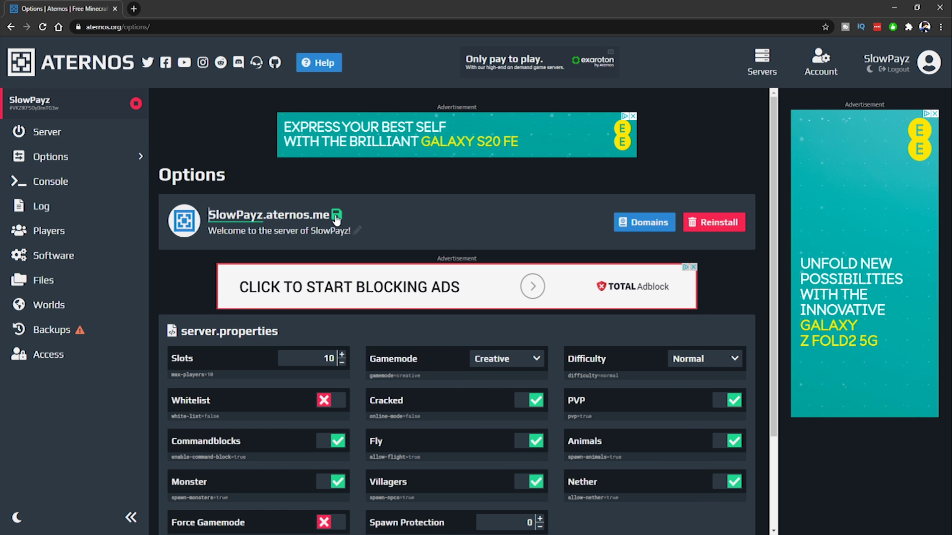
drag(263, 215, 327, 222)
click(208, 222)
scroll(208, 243, down, 2)
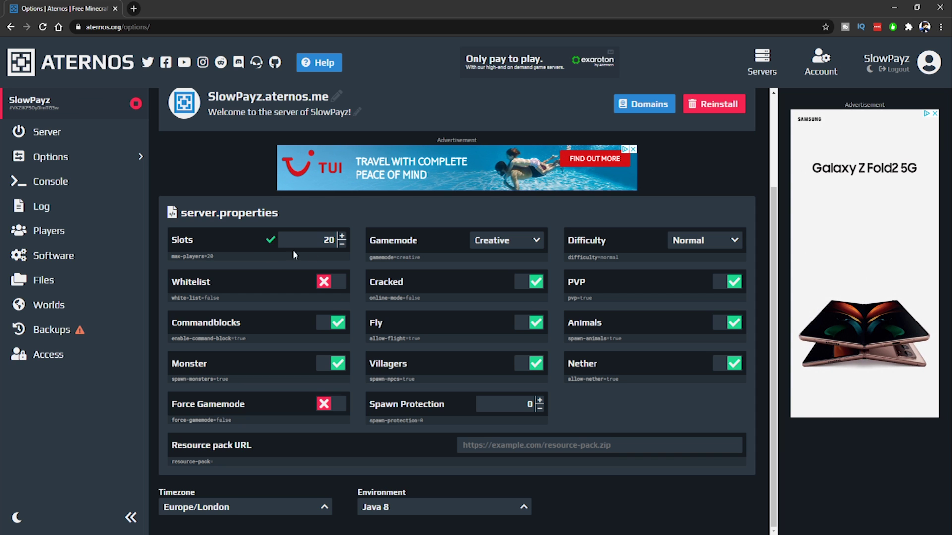
Review the available gamemode and difficulty choices in the server properties without changing either setting
click(493, 241)
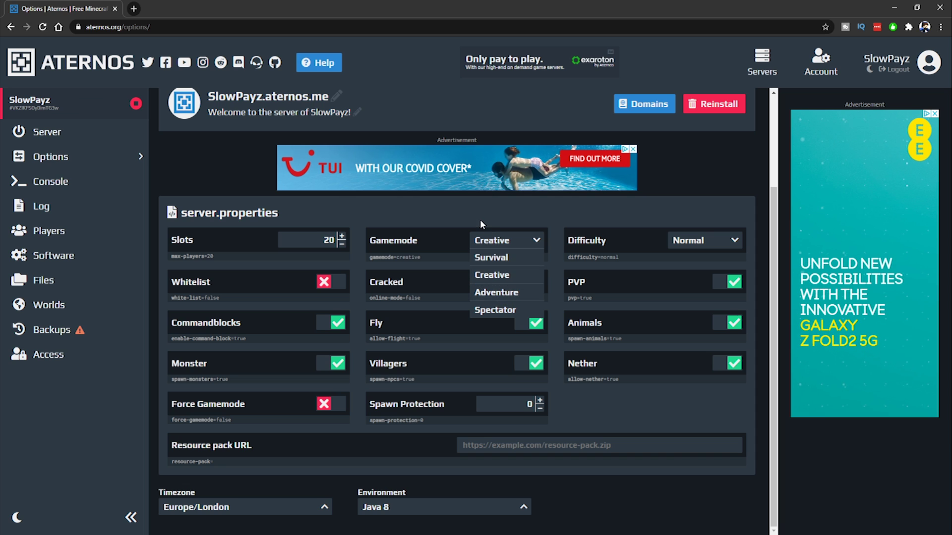
click(486, 241)
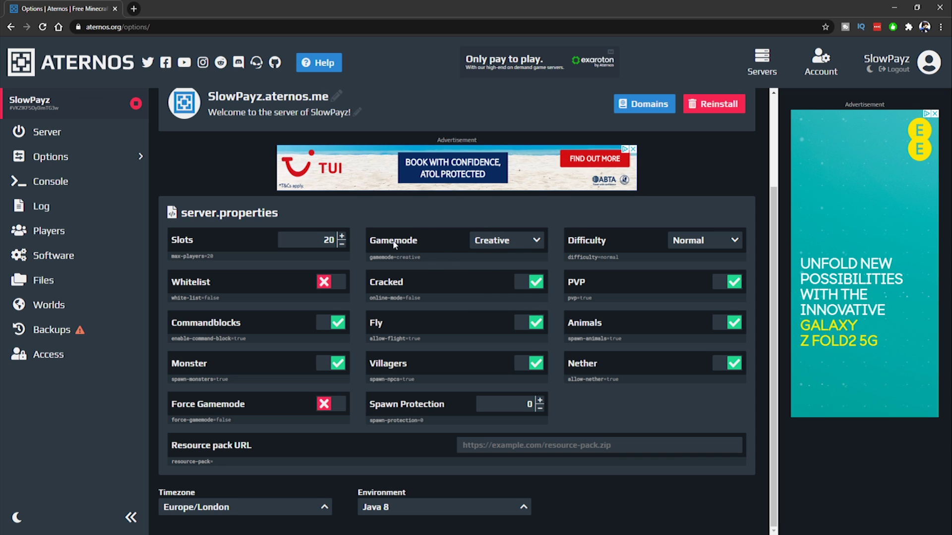
click(692, 242)
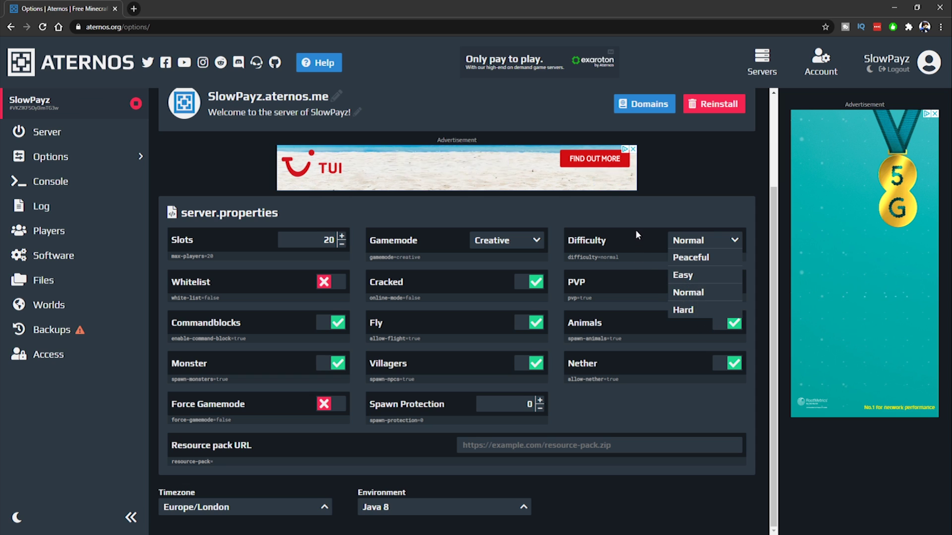
click(631, 242)
Toggle PVP off and back on, and enable the whitelist in the server properties
click(740, 282)
click(733, 285)
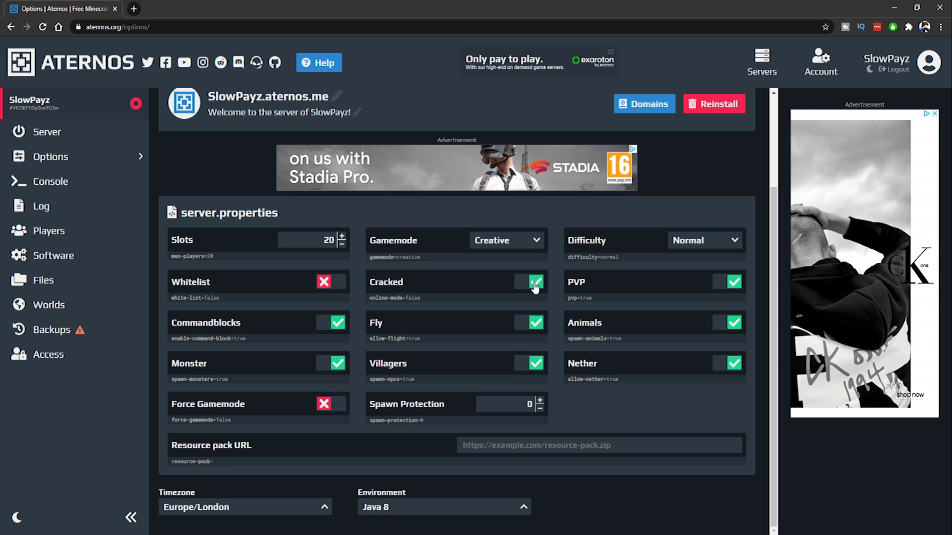
click(334, 286)
click(334, 286)
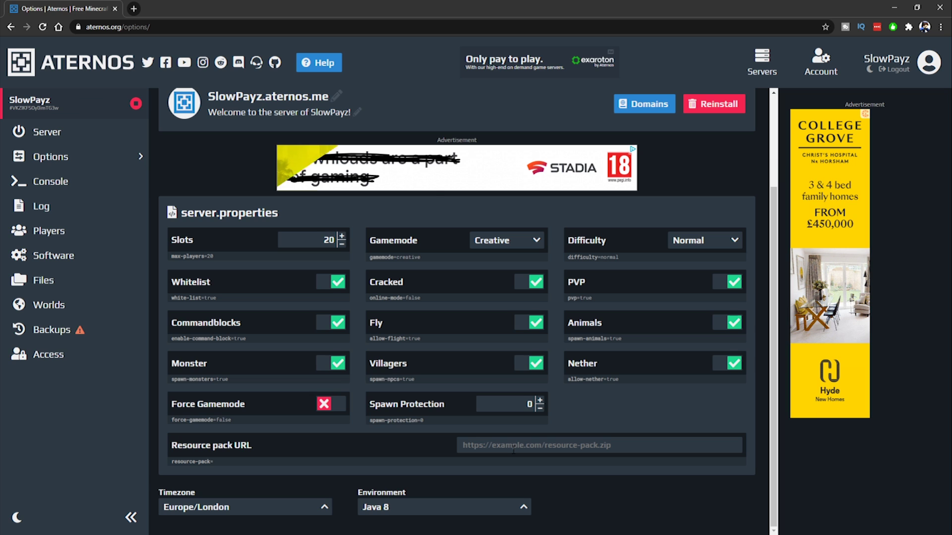
Choose the starred Java 8 as the server environment and look through the timezone choices
click(554, 445)
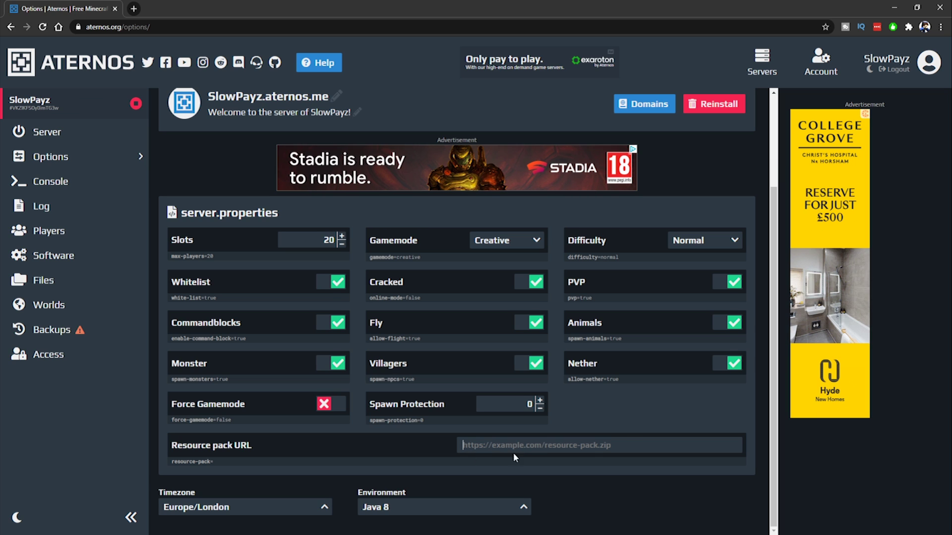
click(490, 511)
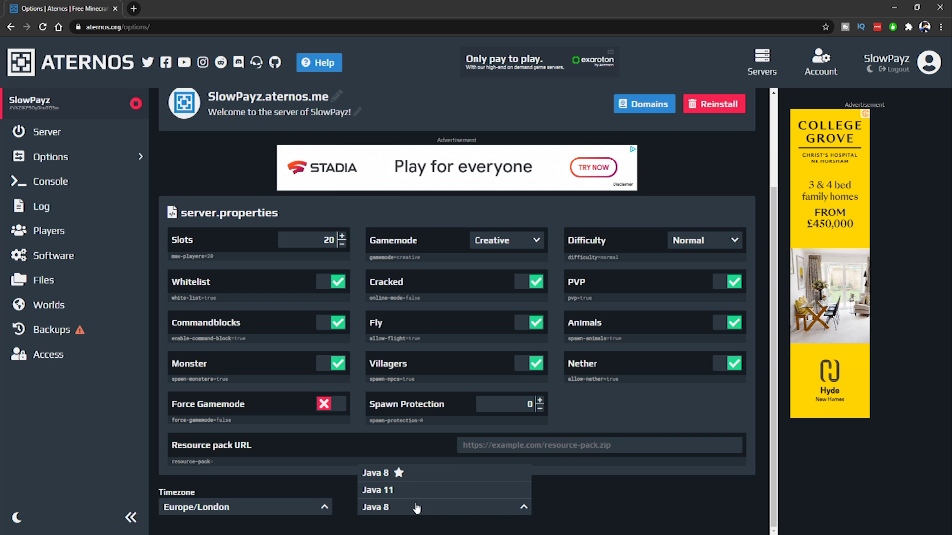
click(400, 476)
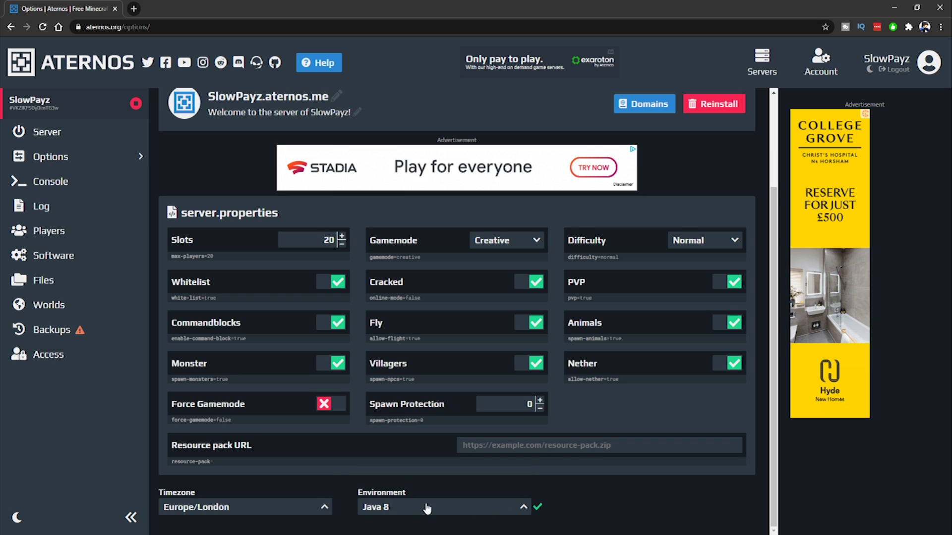
click(206, 513)
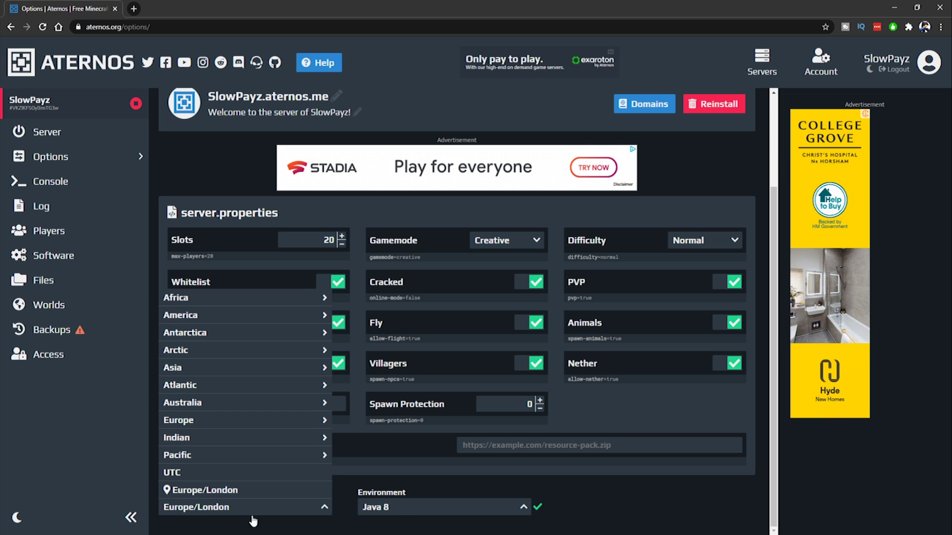
click(285, 514)
scroll(427, 481, up, 3)
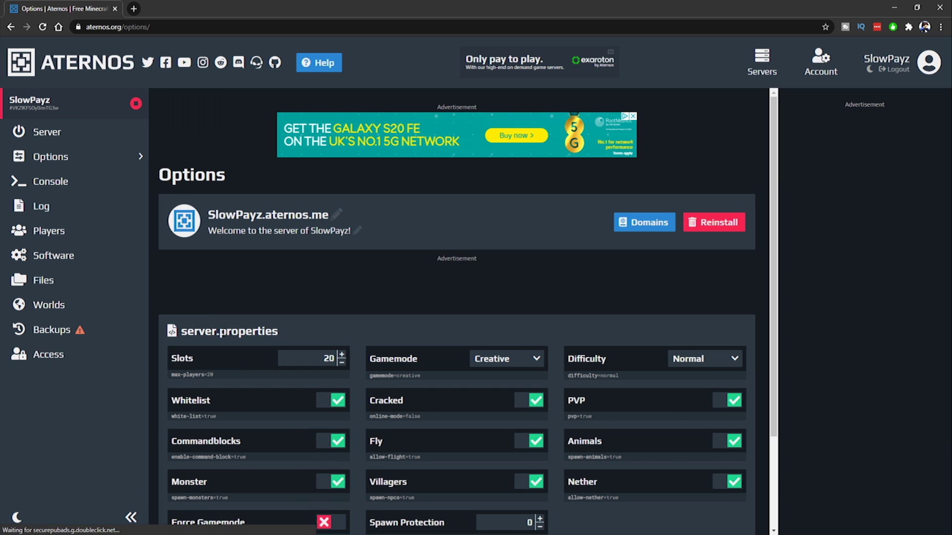
View the server's console and log pages, and open the list of OPs among the player lists
click(74, 177)
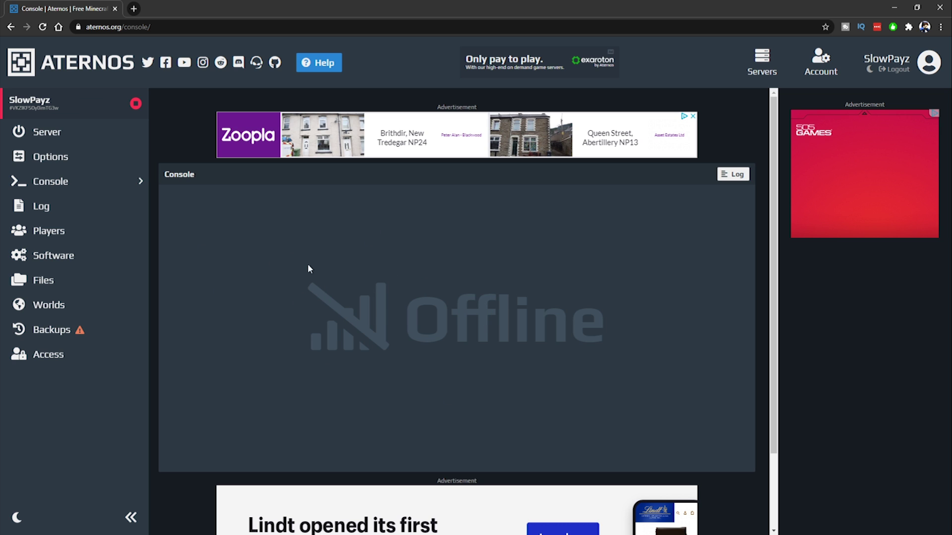
click(82, 216)
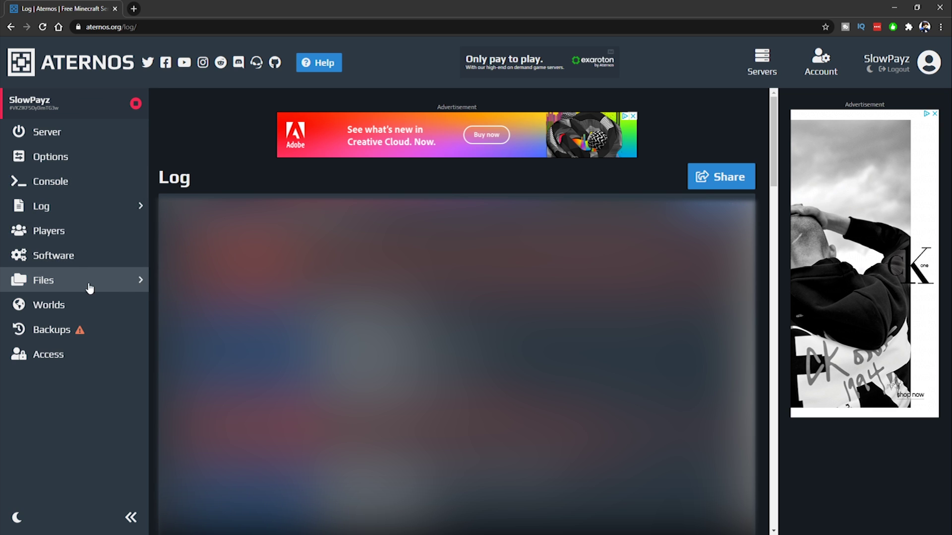
click(87, 237)
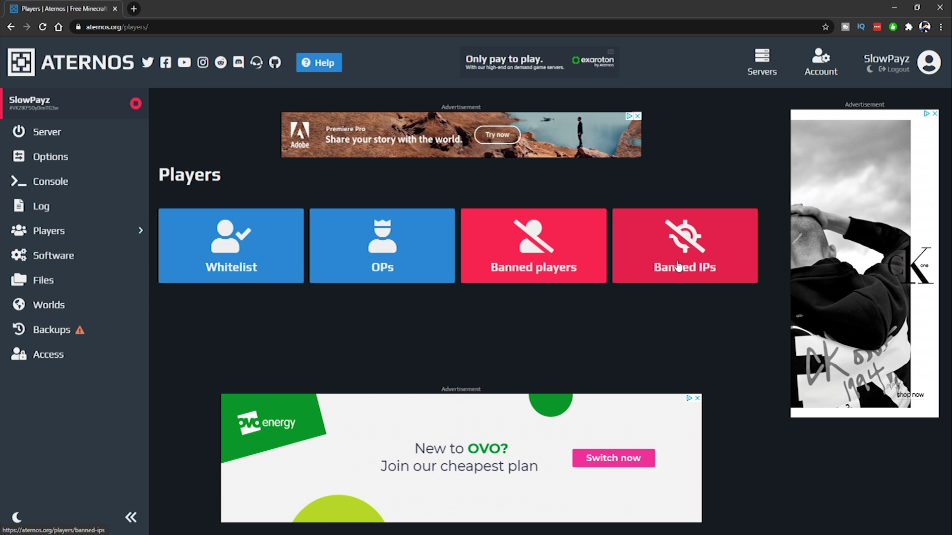
click(395, 256)
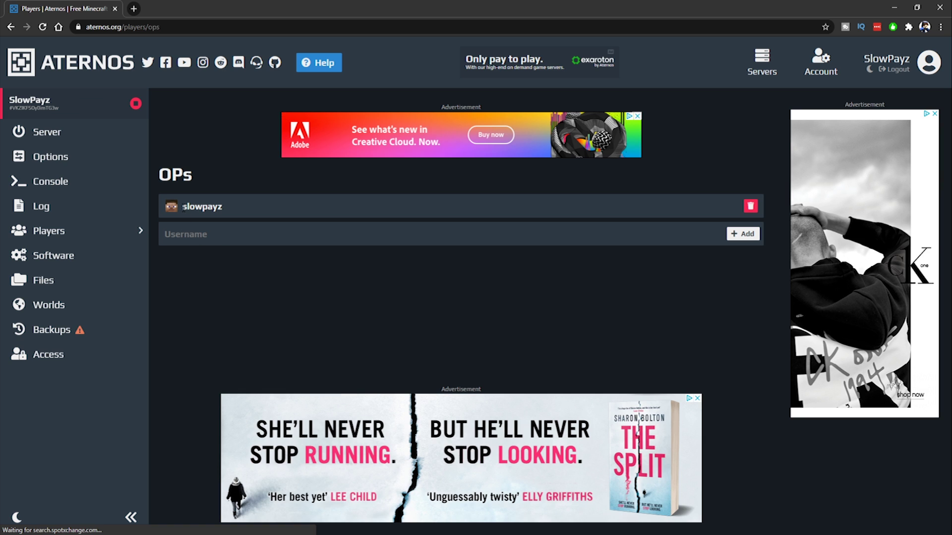
Add the player razer to the OP list, clear all entries from it and return to the player lists overview
double_click(201, 206)
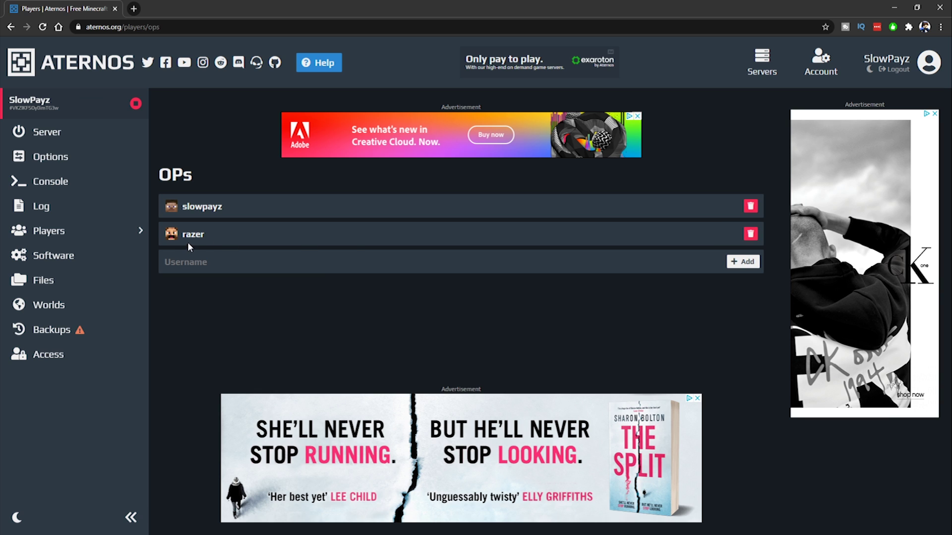
click(750, 233)
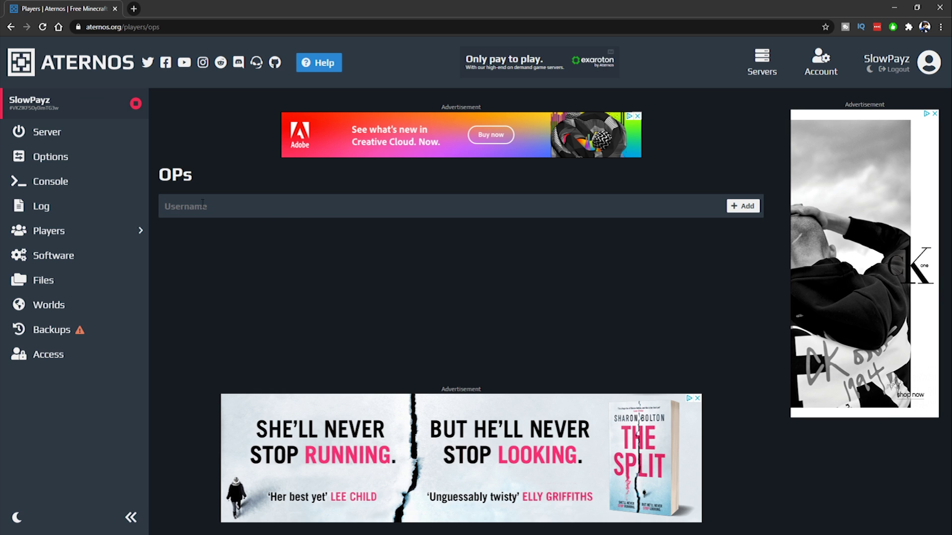
key(alt+Left)
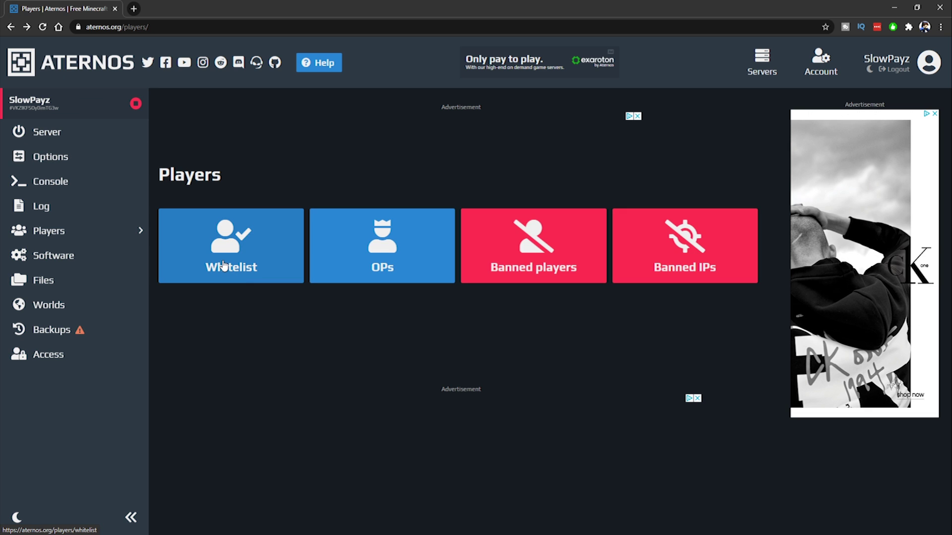
View the server's whitelist and banned players lists, returning to the player lists overview
click(224, 266)
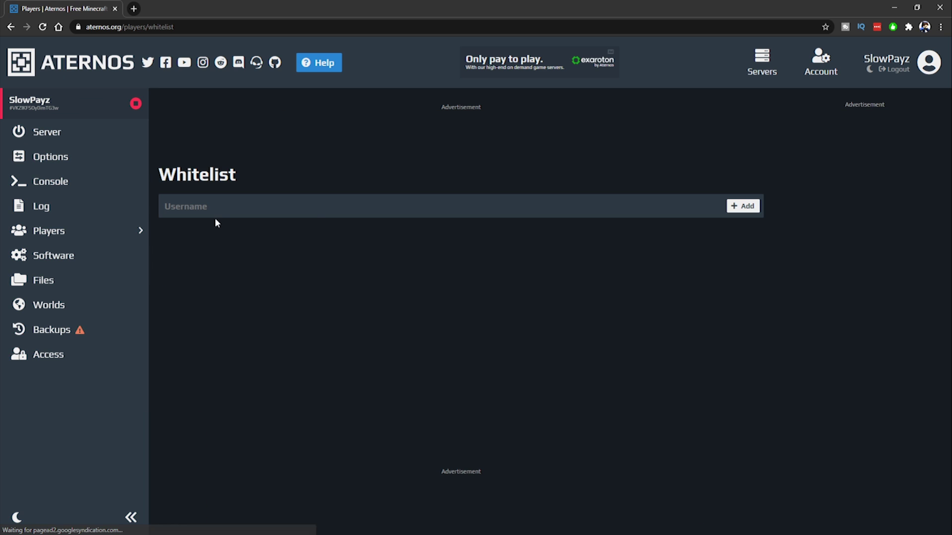
key(alt+Left)
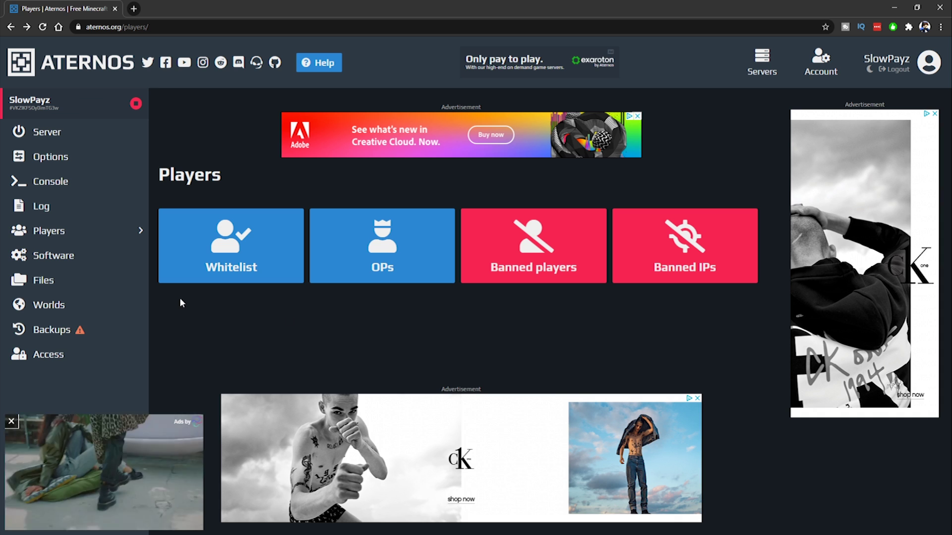
click(584, 255)
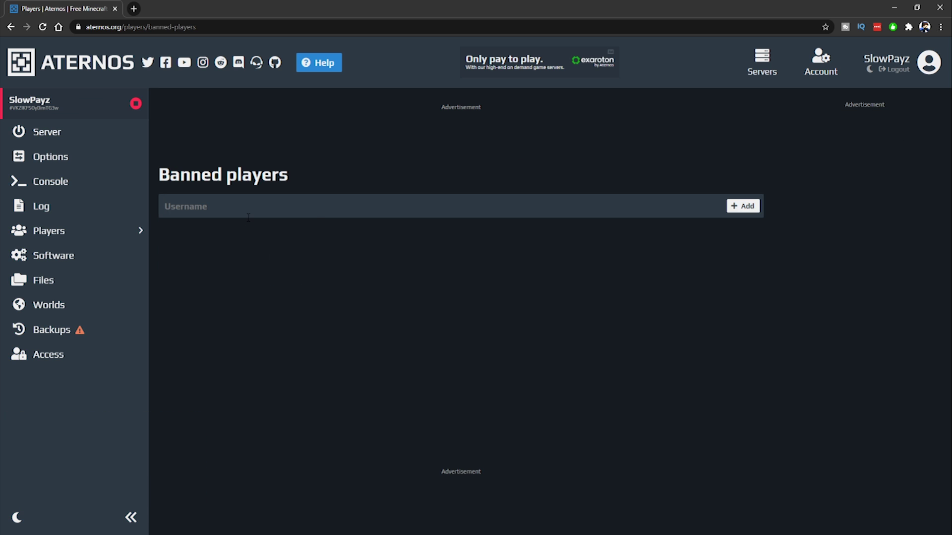
click(10, 26)
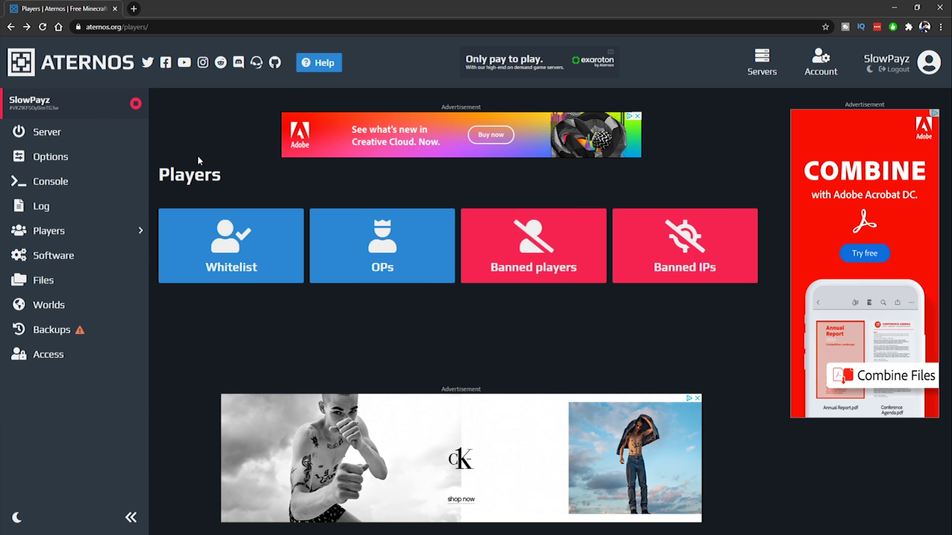
Look through the available server software and view the details of Vanilla version 1.16.3
click(84, 258)
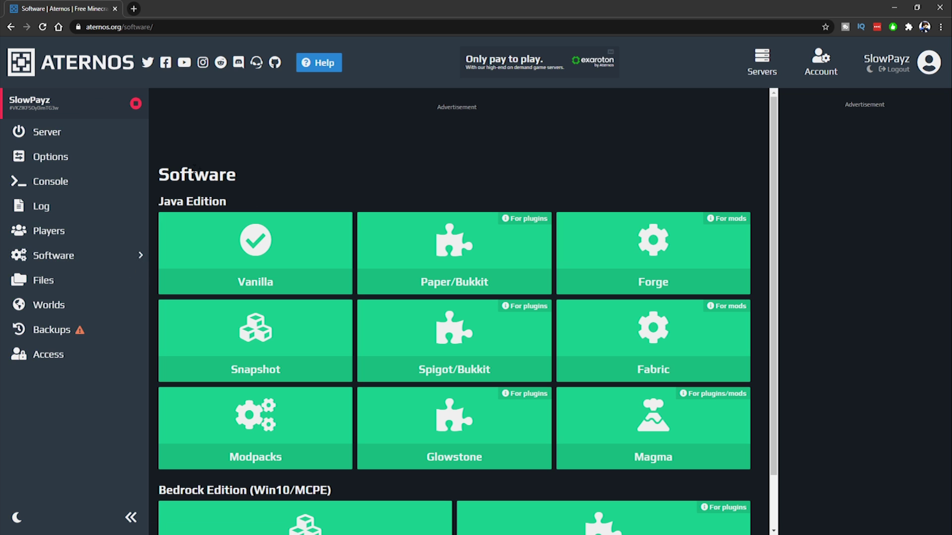
scroll(240, 170, down, 1)
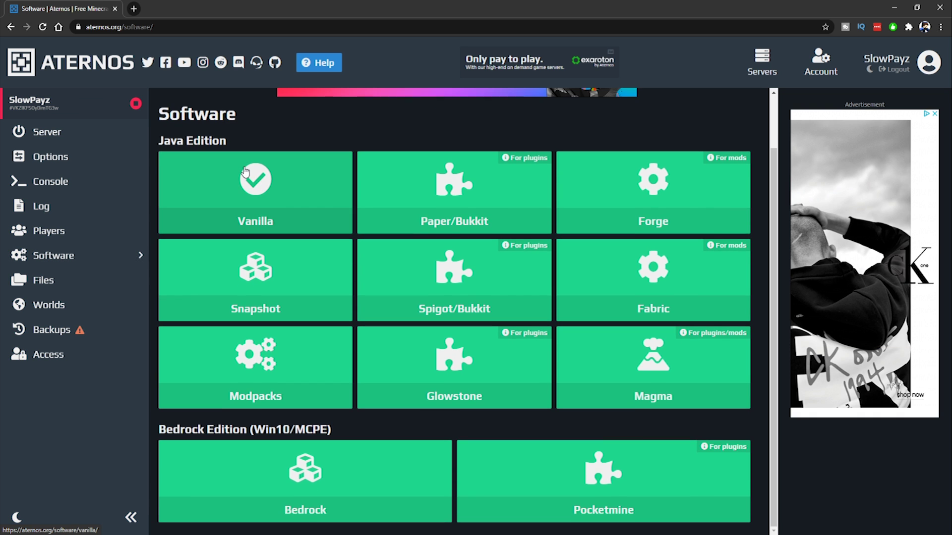
scroll(324, 248, up, 1)
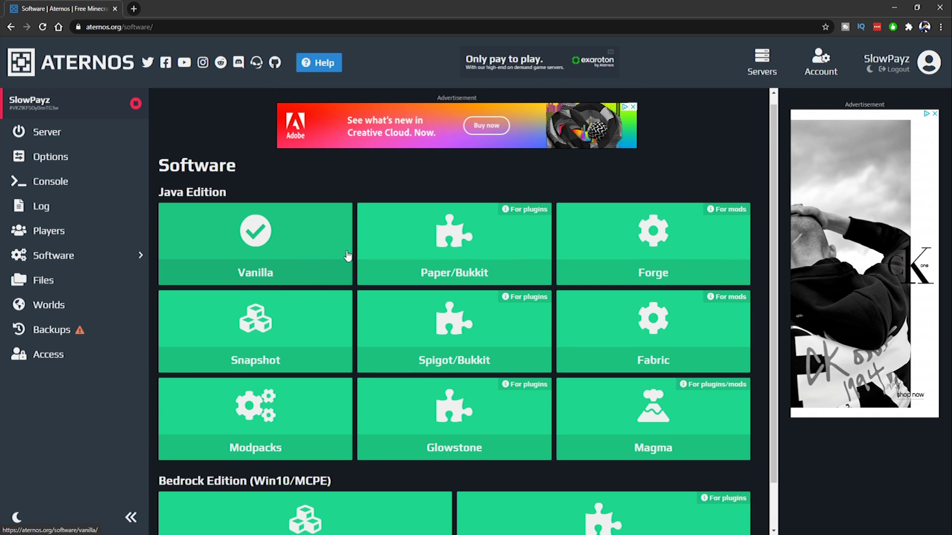
click(318, 277)
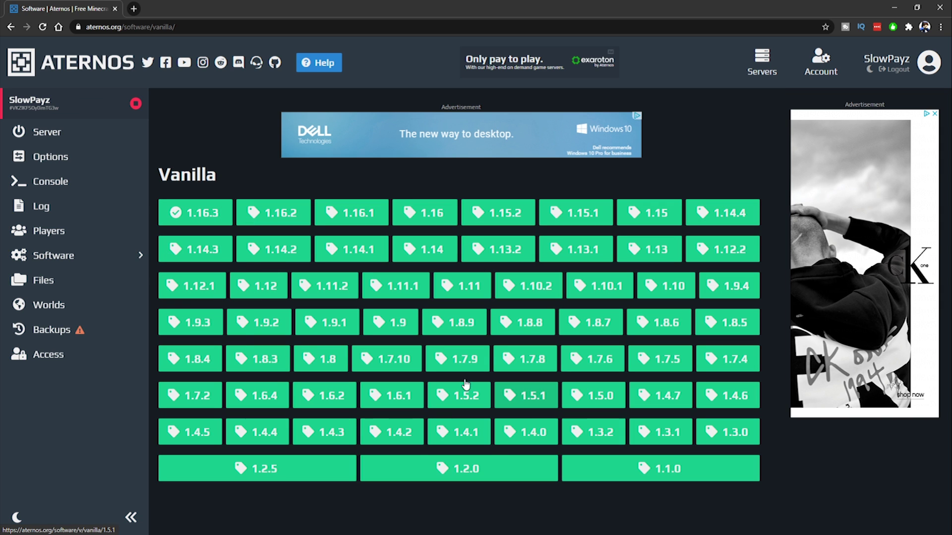
click(195, 215)
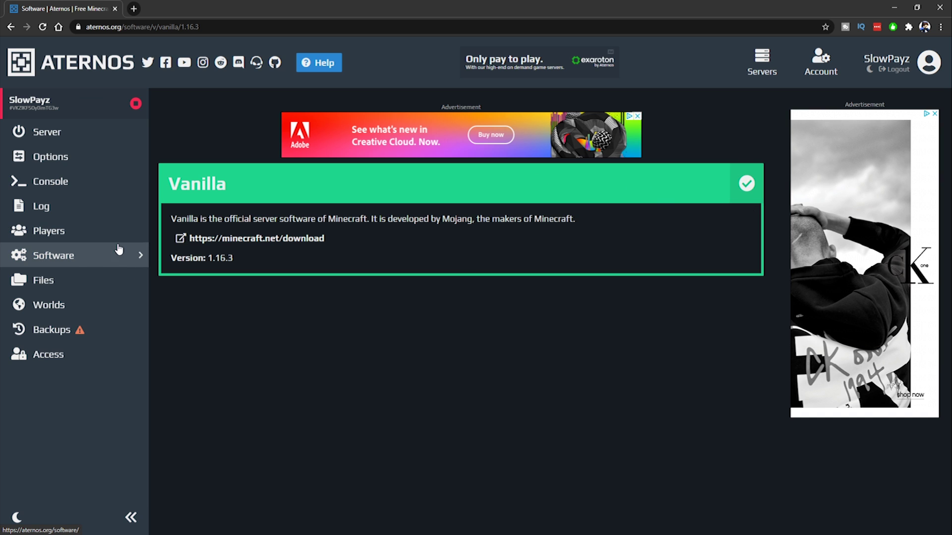
View the Forge 1.16.3 (34.1.35) details without installing it, and return to the software overview
click(73, 262)
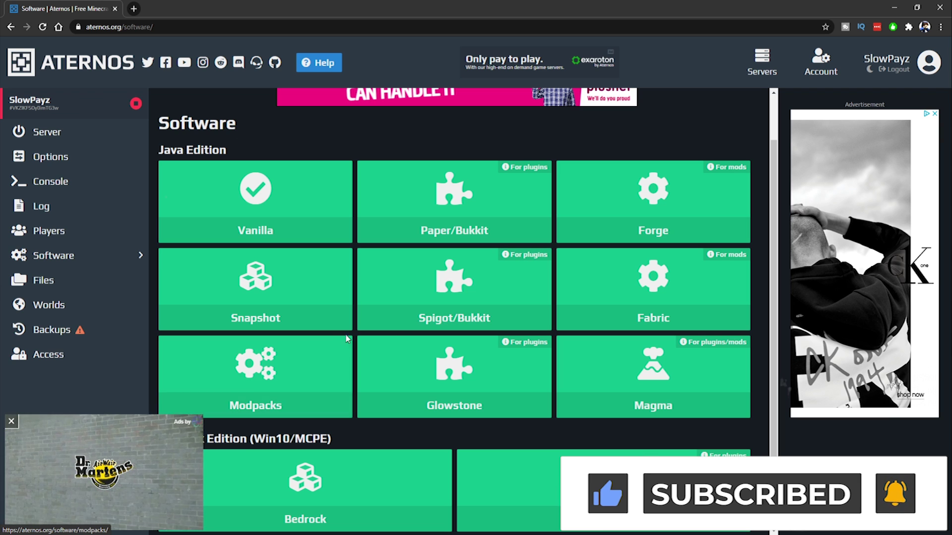
click(12, 421)
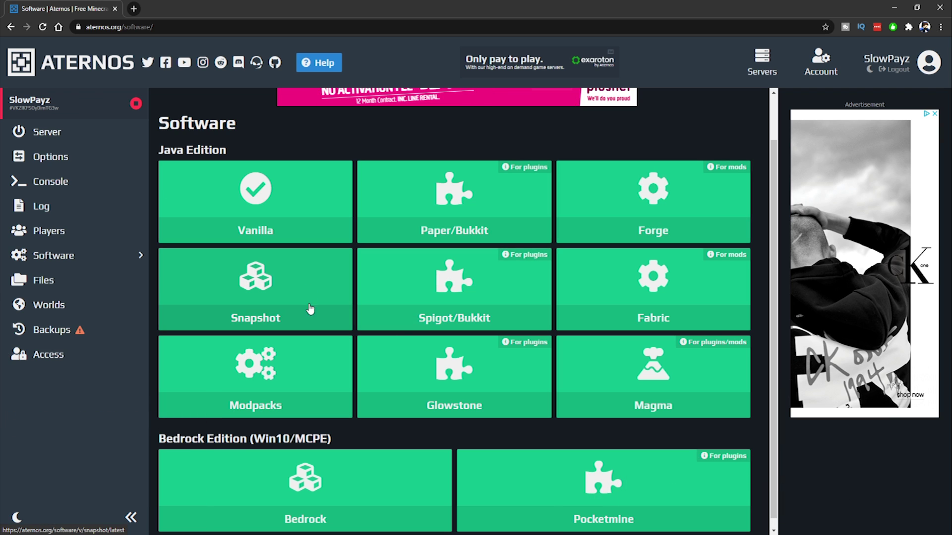
click(648, 200)
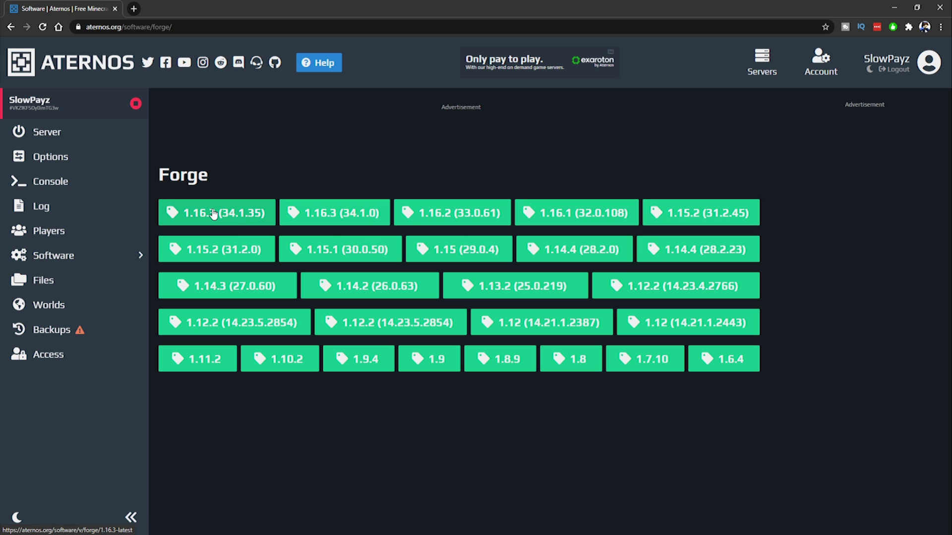
click(214, 214)
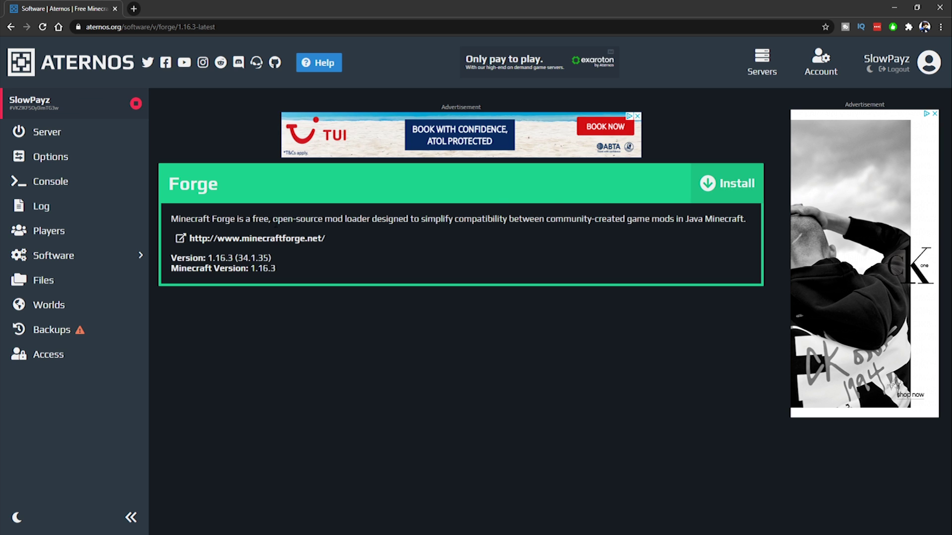
click(78, 254)
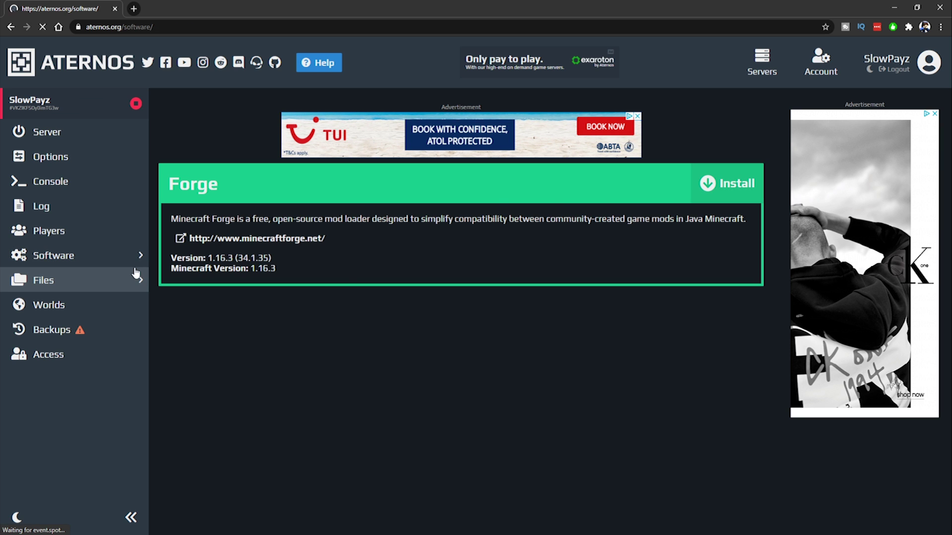
scroll(317, 292, down, 1)
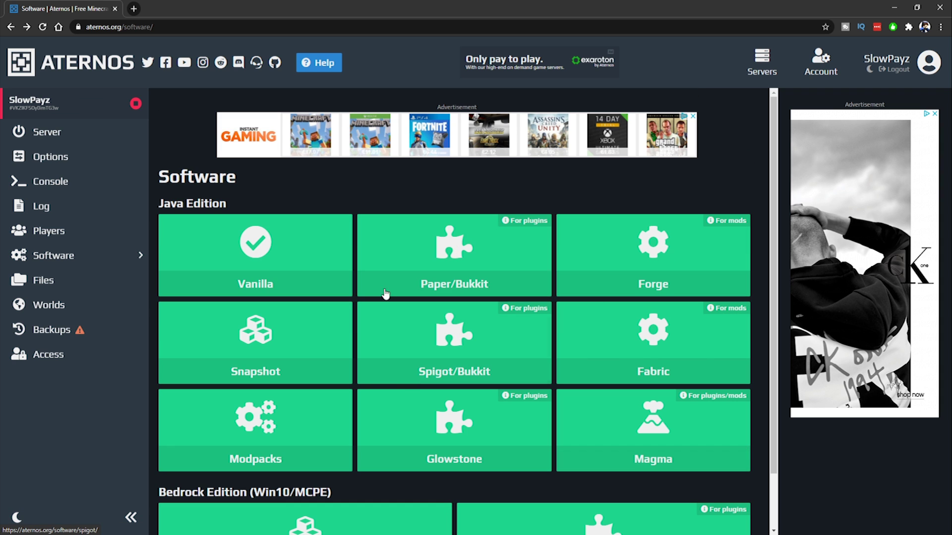
Look through the server.properties settings in the server files and return to the file list
click(76, 287)
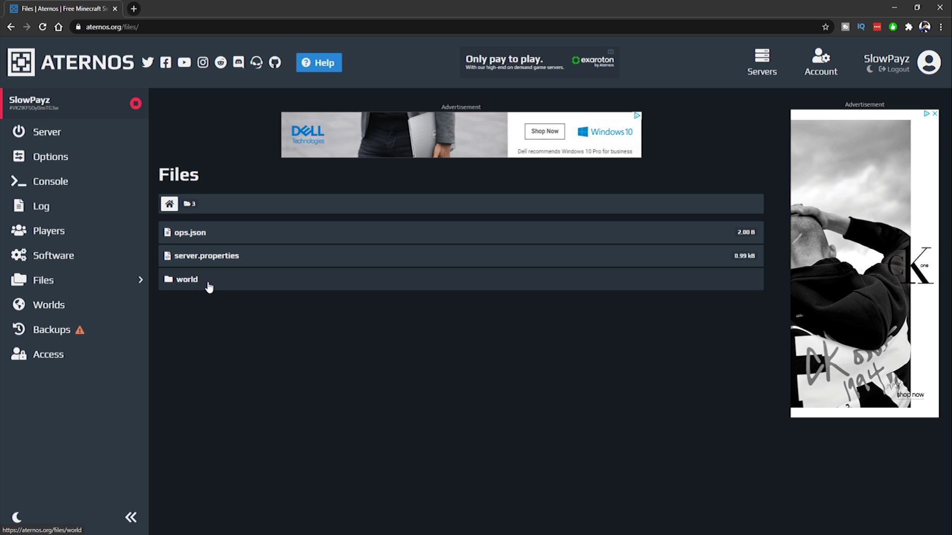
click(264, 262)
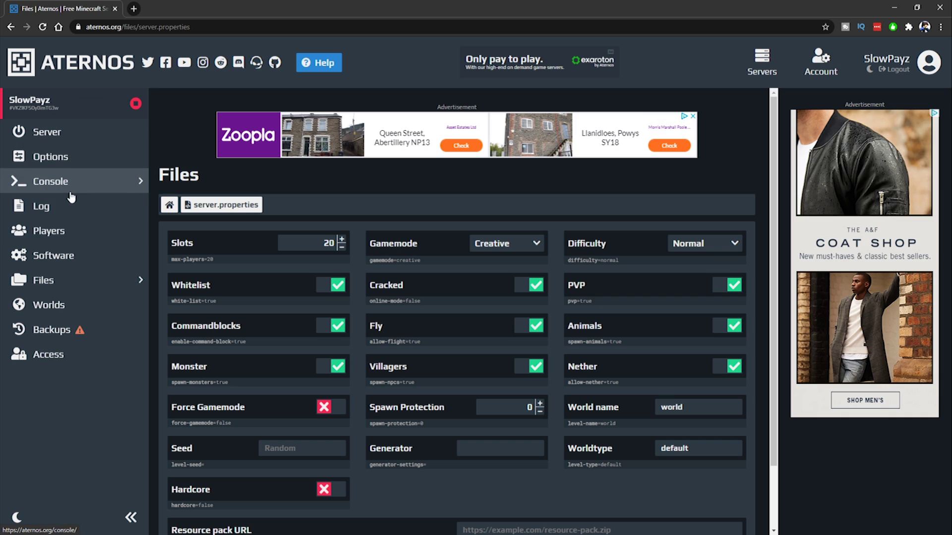
scroll(428, 431, down, 2)
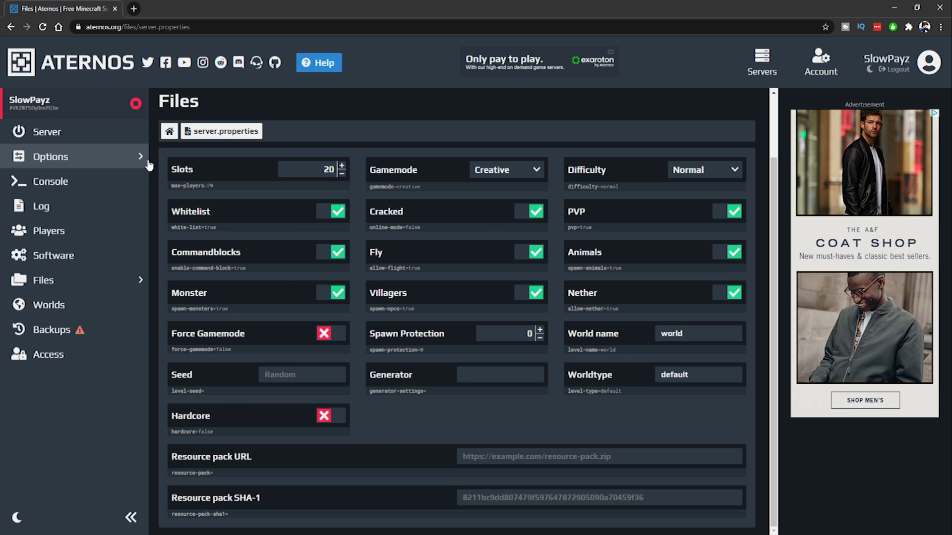
click(11, 28)
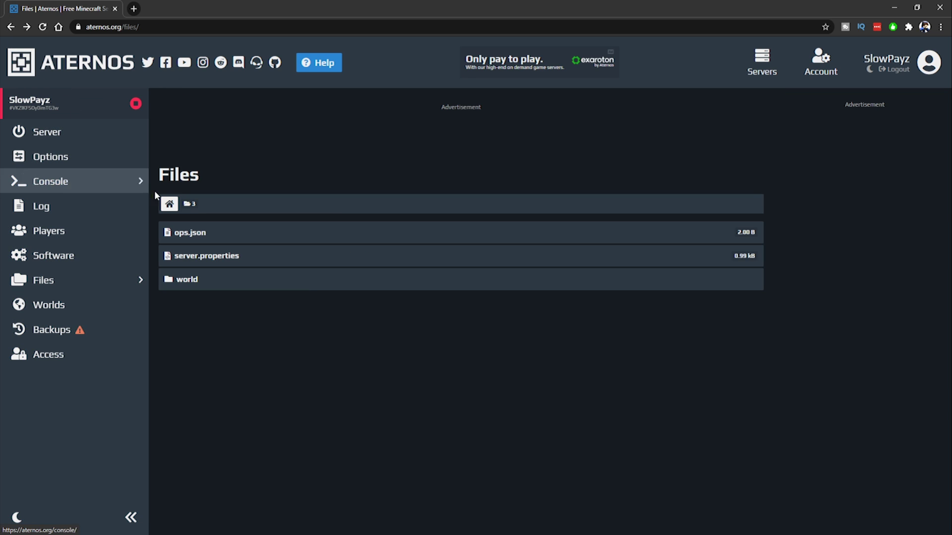
View the contents of ops.json and browse the world folder in the server files
click(207, 240)
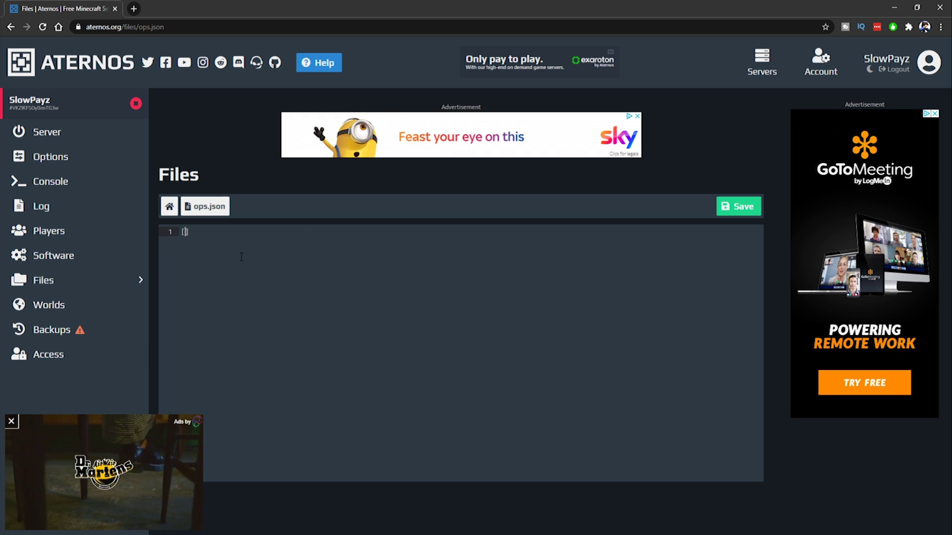
click(11, 422)
click(43, 280)
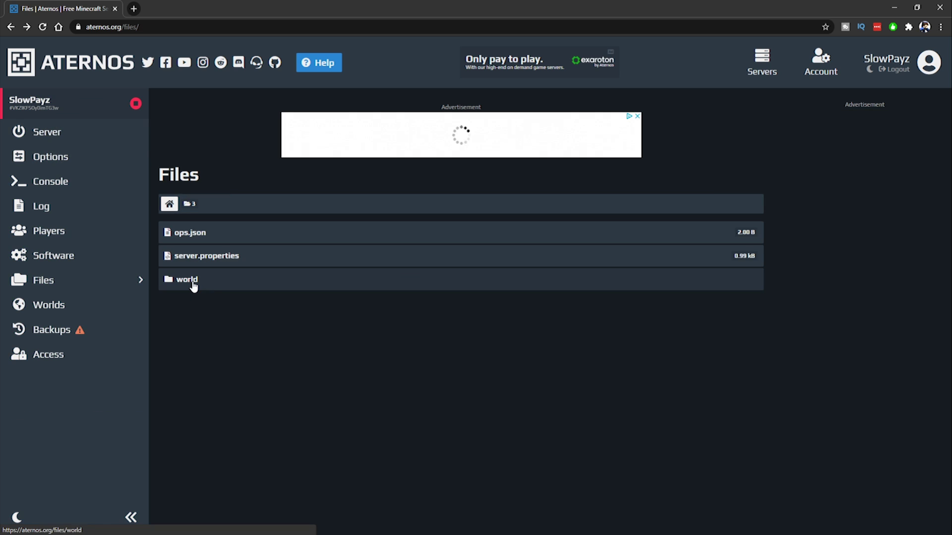
click(229, 279)
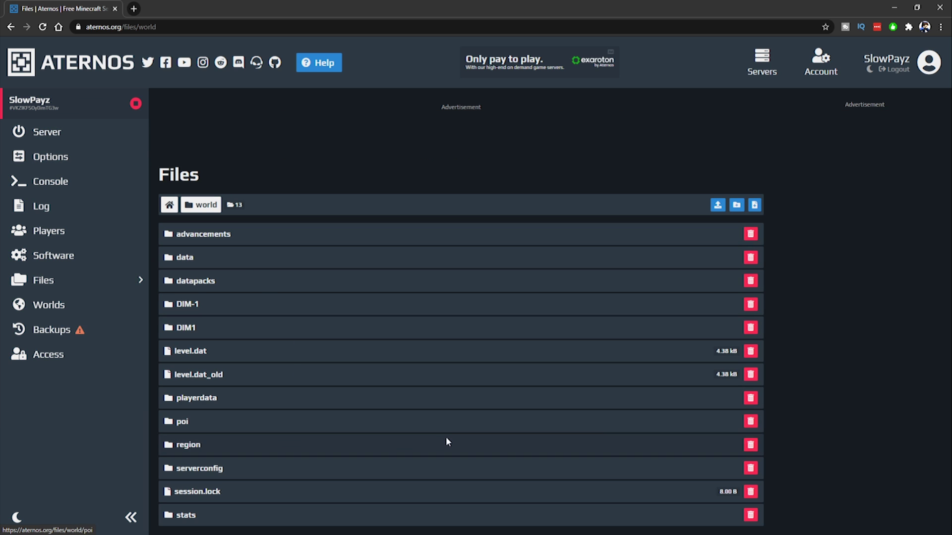
key(alt+Left)
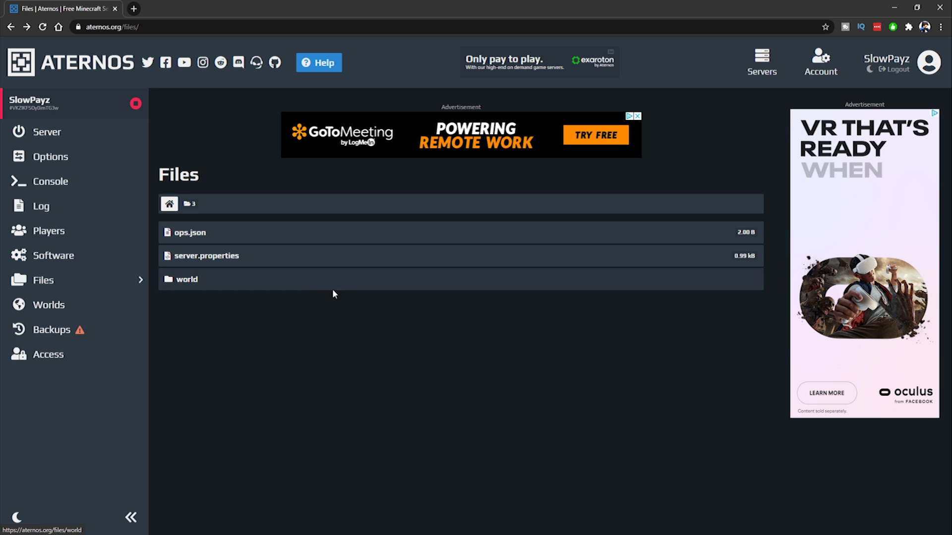
key(alt+Right)
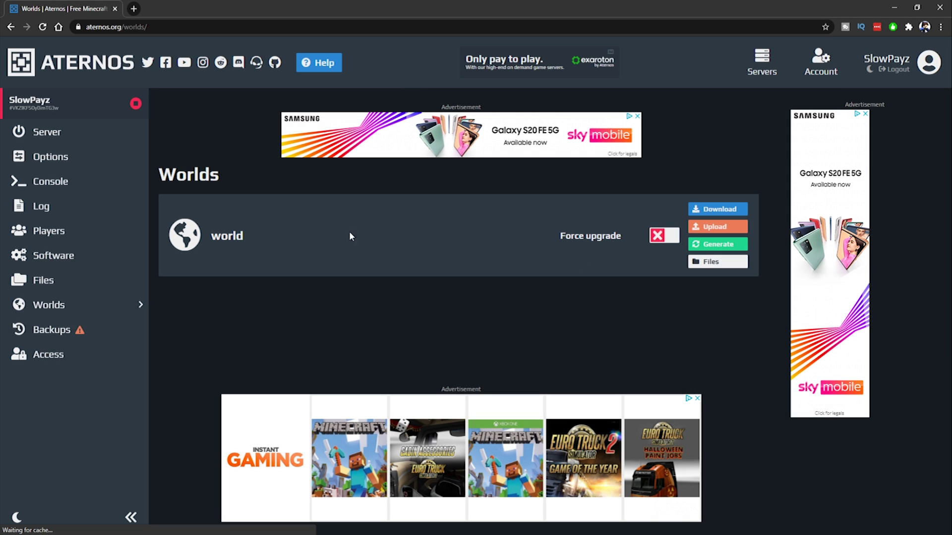
Show the folder picker for uploading a world to the server and close it without choosing a folder
click(714, 228)
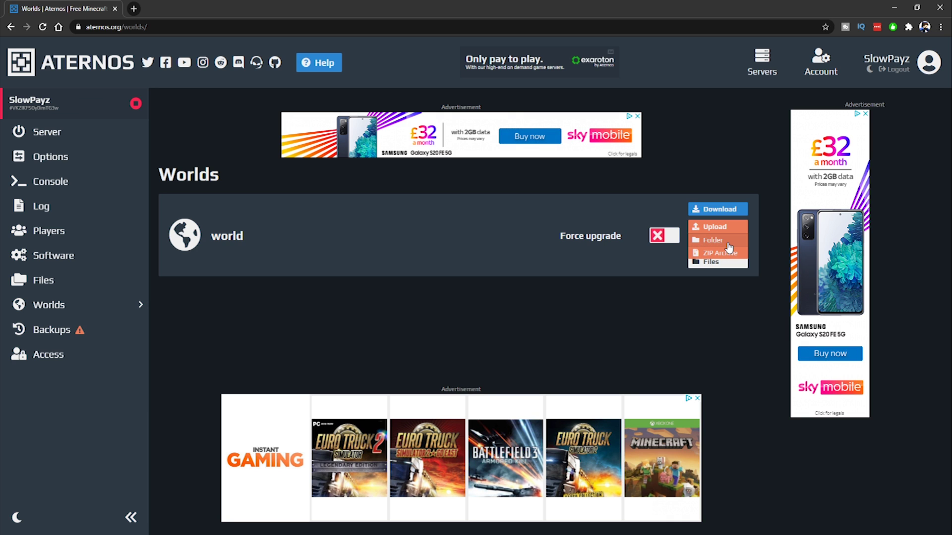
click(727, 241)
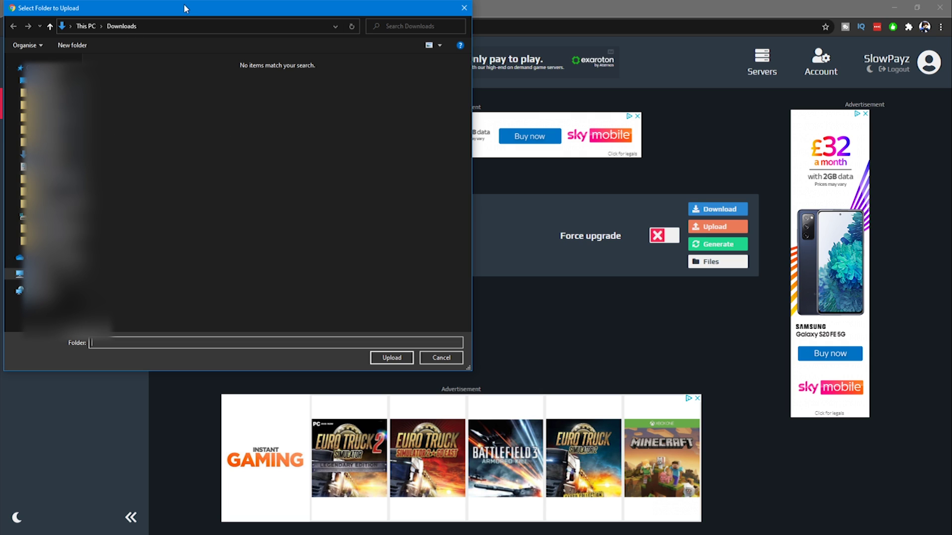
drag(251, 10, 259, 37)
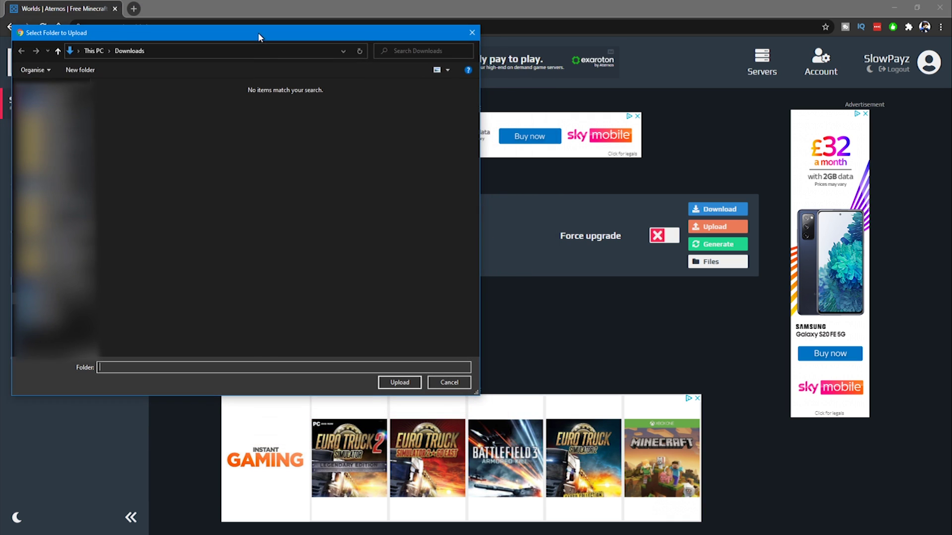
click(471, 34)
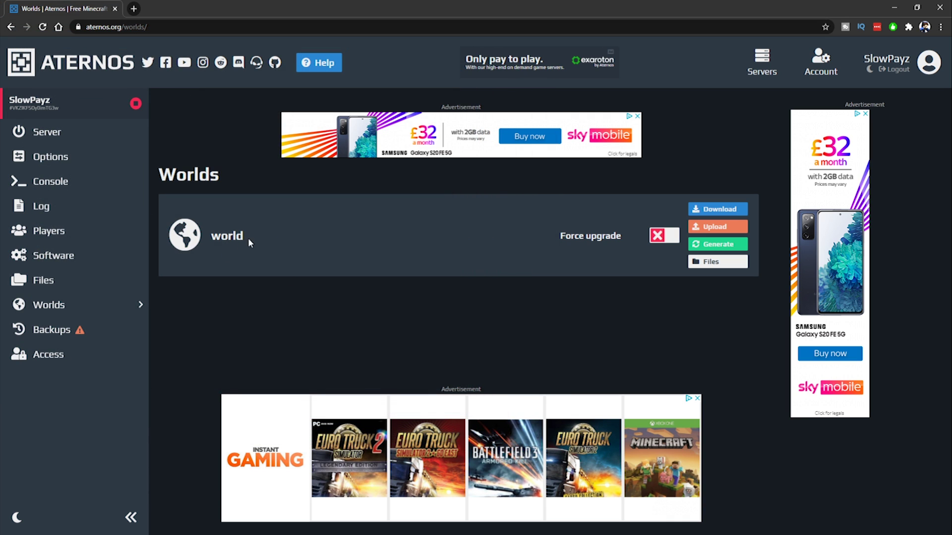
double_click(222, 237)
click(310, 244)
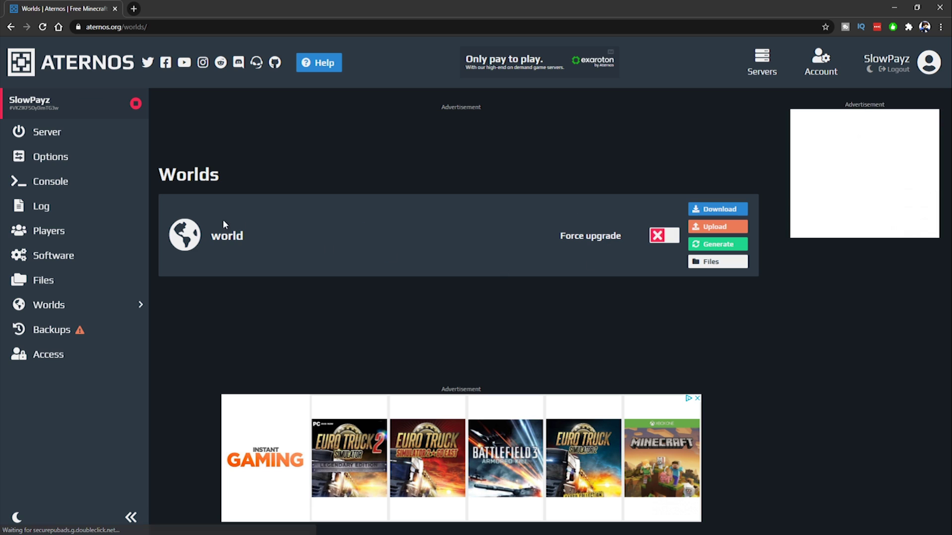
double_click(247, 236)
click(207, 235)
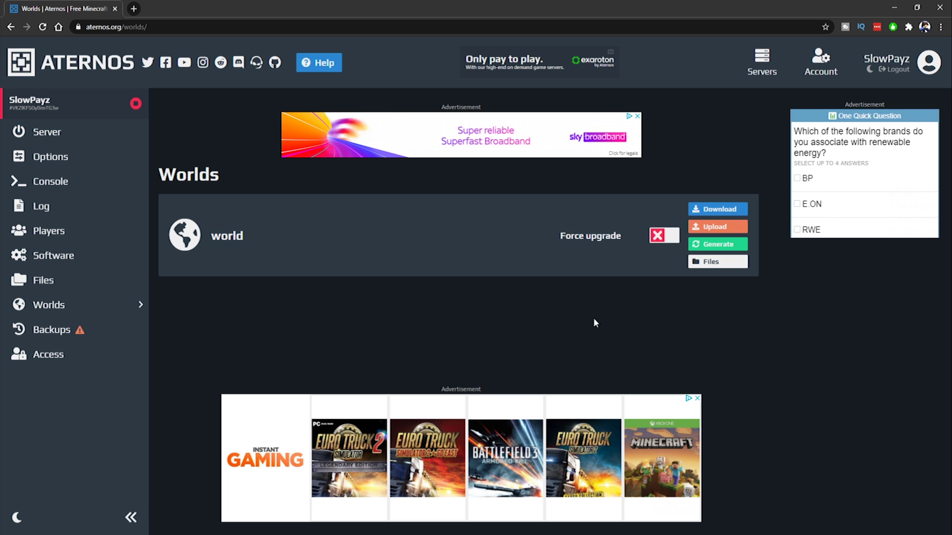